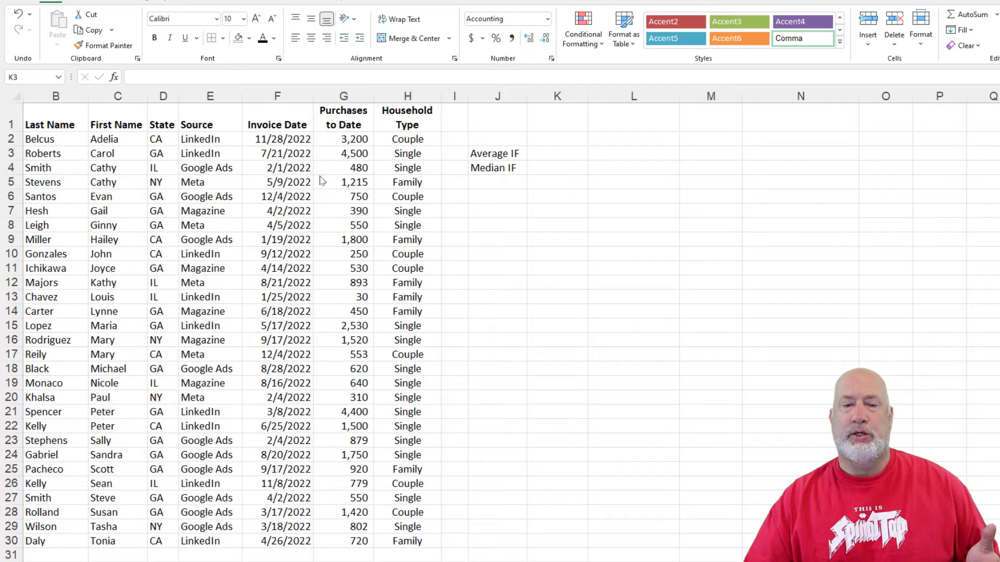
Step: Widen column K to make room for the conditional average and median answers
{"action": "left_click", "coordinate": [350, 150]}
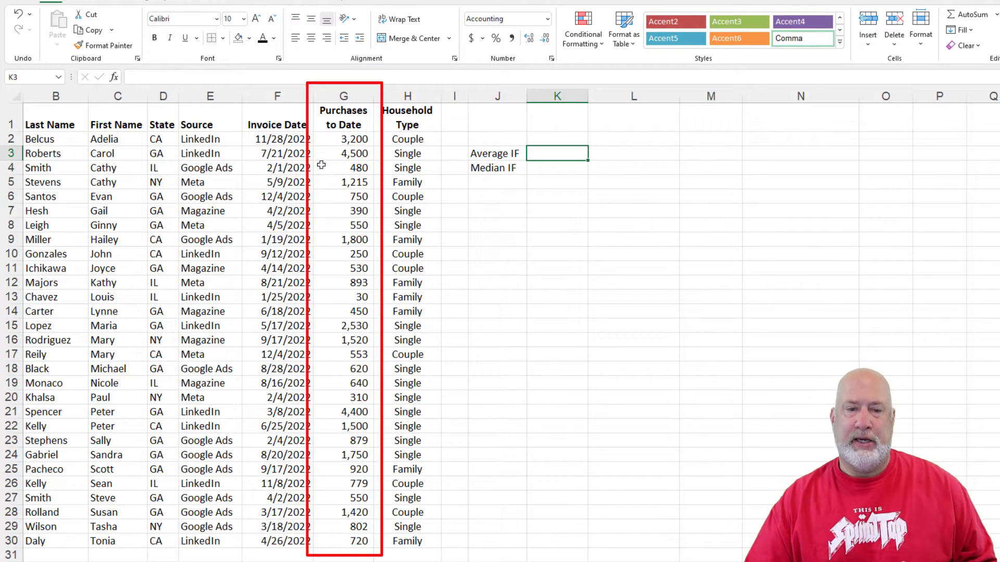
{"action": "left_click", "coordinate": [216, 145]}
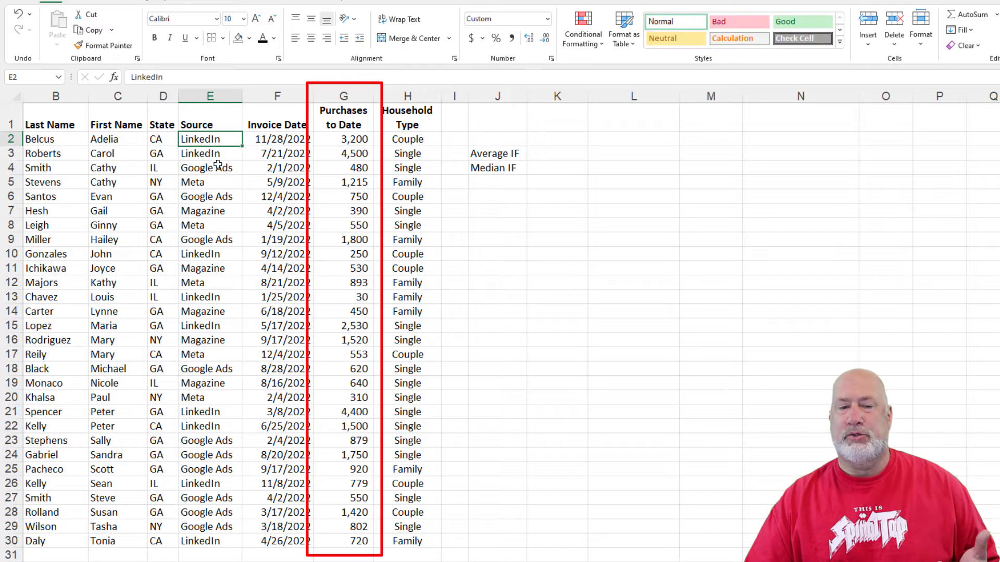
{"action": "left_click", "coordinate": [557, 156]}
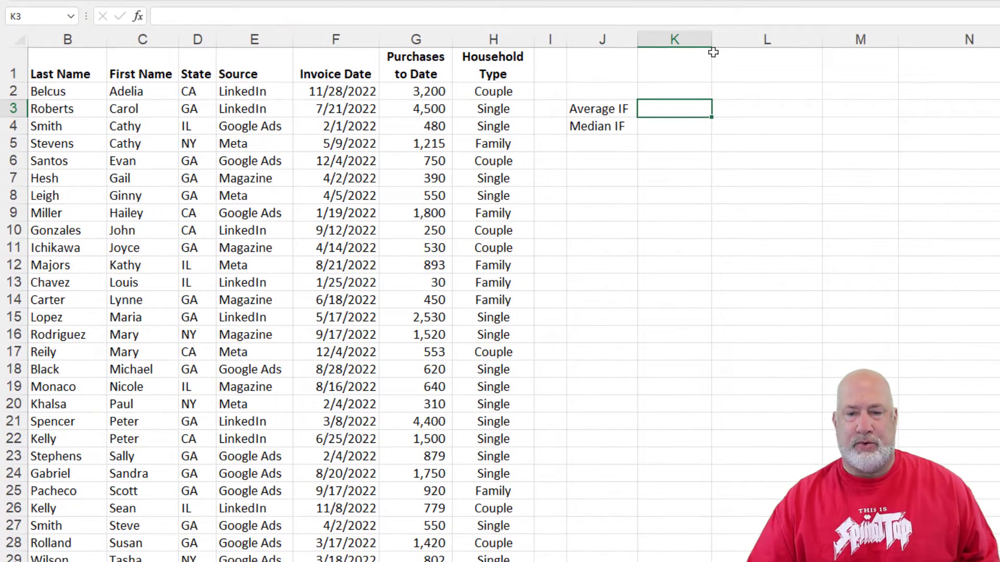
{"action": "left_click_drag", "start_coordinate": [712, 40], "coordinate": [753, 40]}
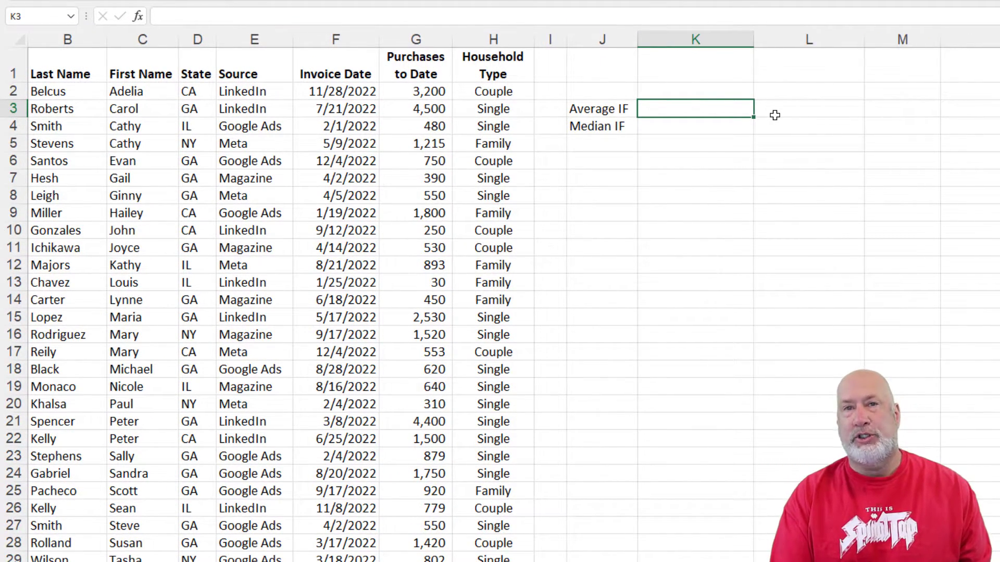
Step: Enter =AVERAGEIF(E2:E30,"linkedin",G2:G30) in K3 to average the purchases of customers sourced from LinkedIn
{"action": "type", "text": "=averageif"}
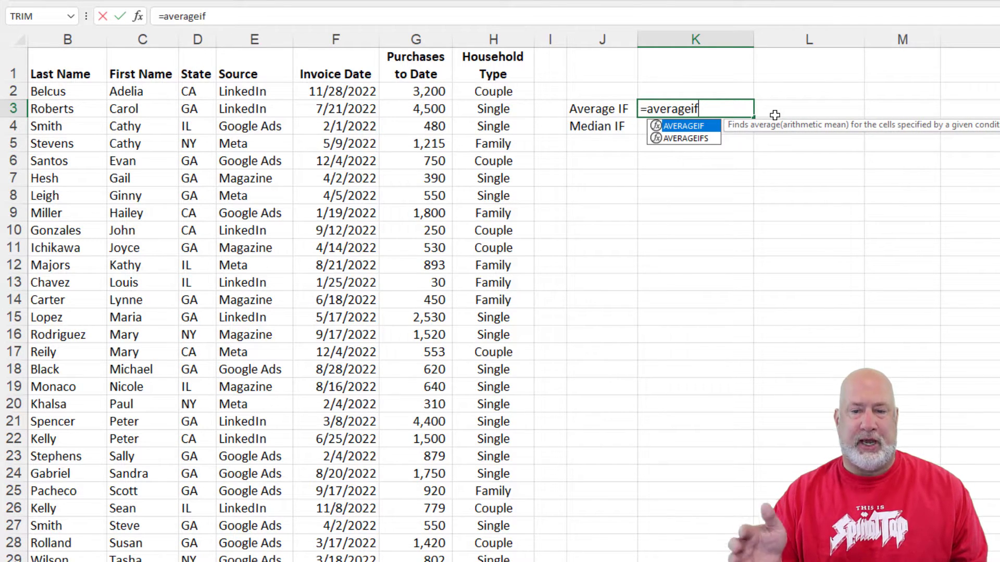
{"action": "key", "text": "Tab"}
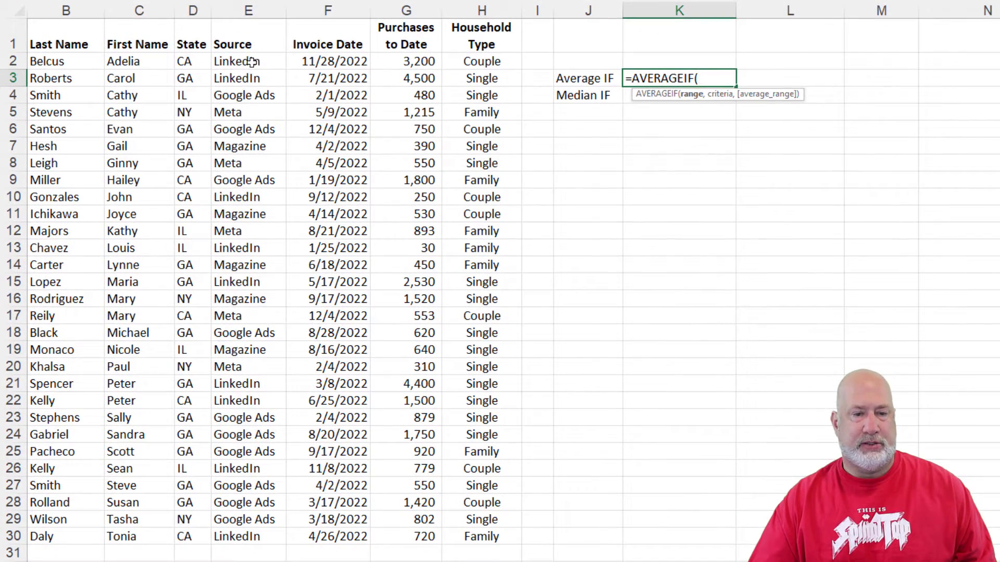
{"action": "left_click_drag", "start_coordinate": [245, 93], "coordinate": [267, 261]}
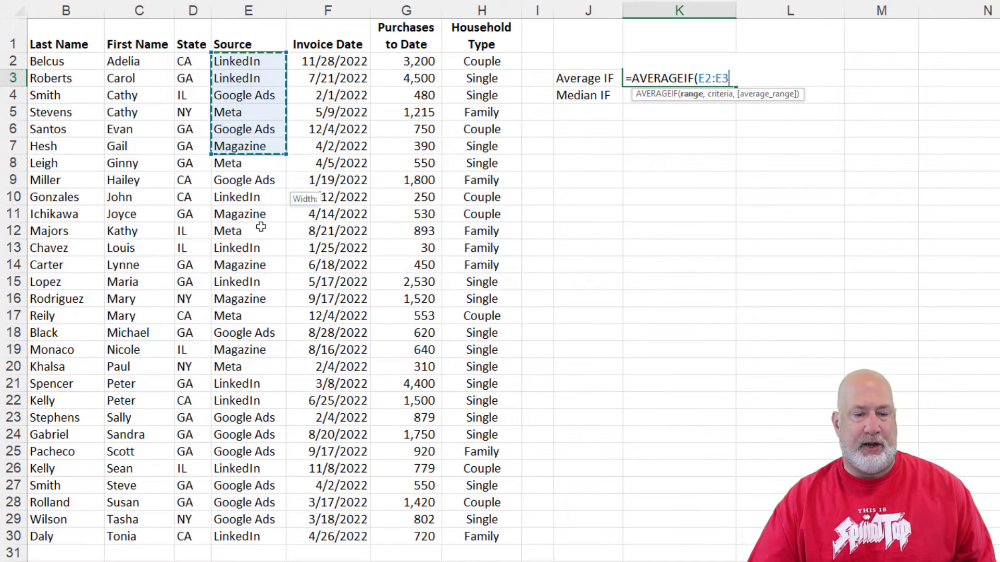
{"action": "left_click_drag", "start_coordinate": [260, 227], "coordinate": [234, 531]}
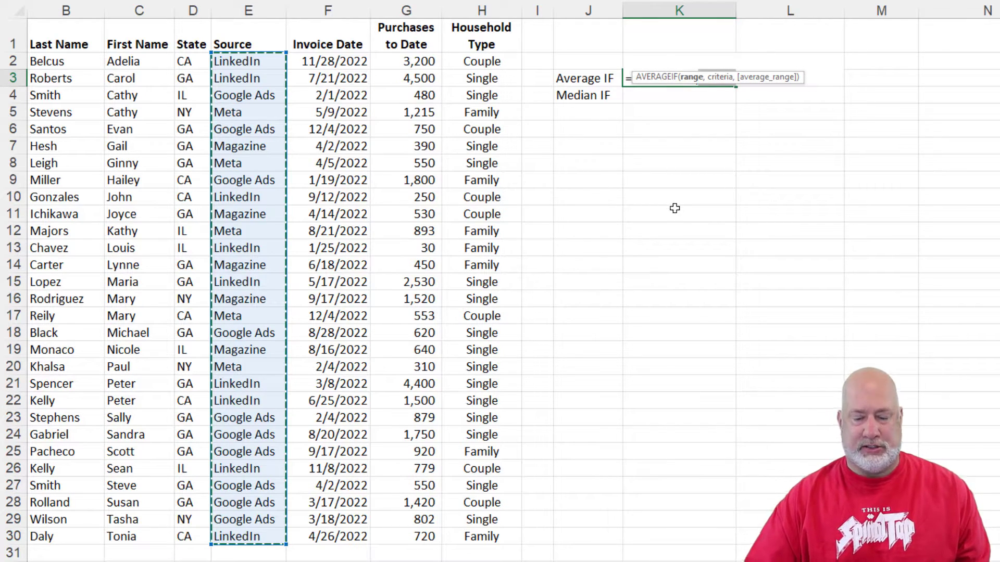
{"action": "type", "text": ","}
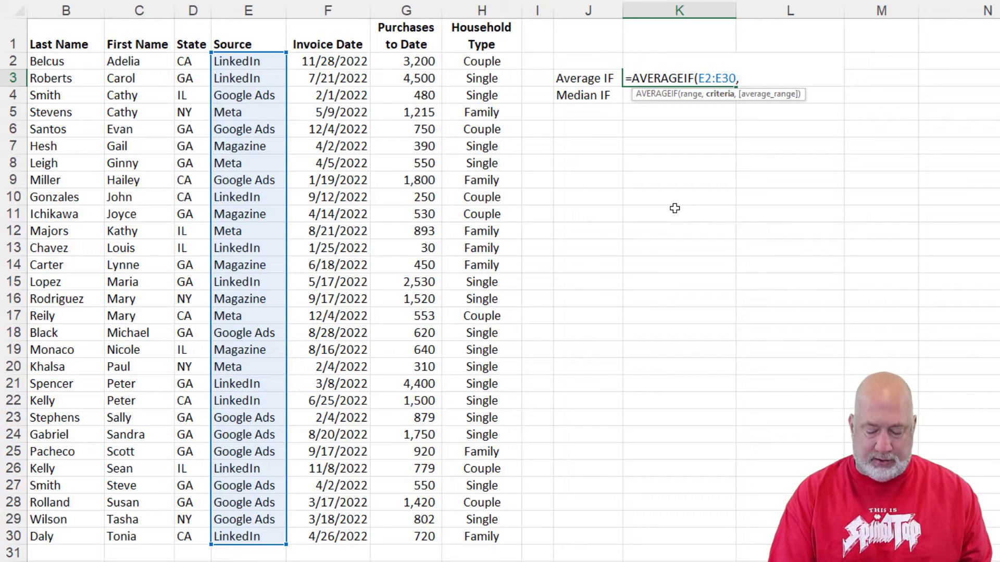
{"action": "type", "text": "\"linked"}
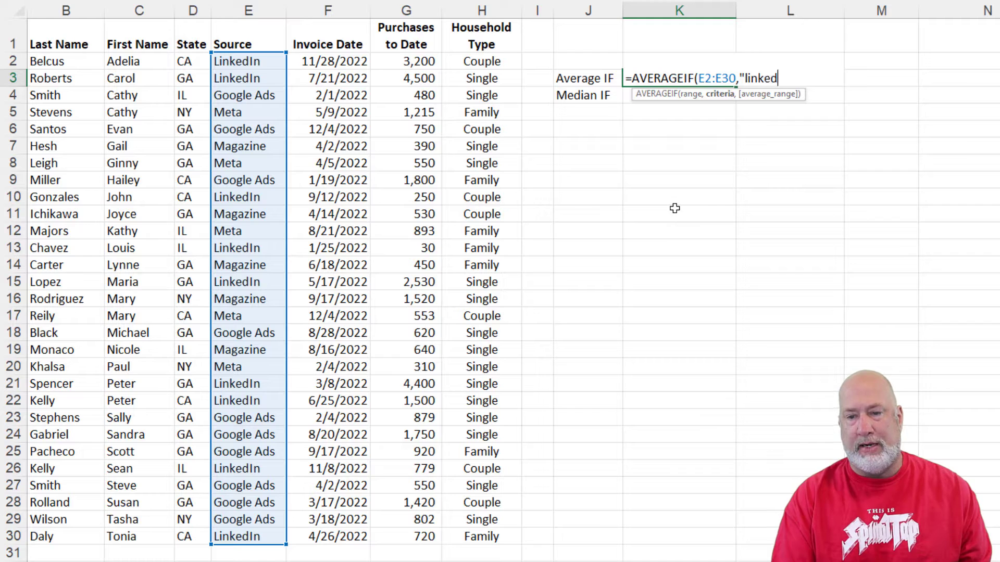
{"action": "type", "text": "in"}
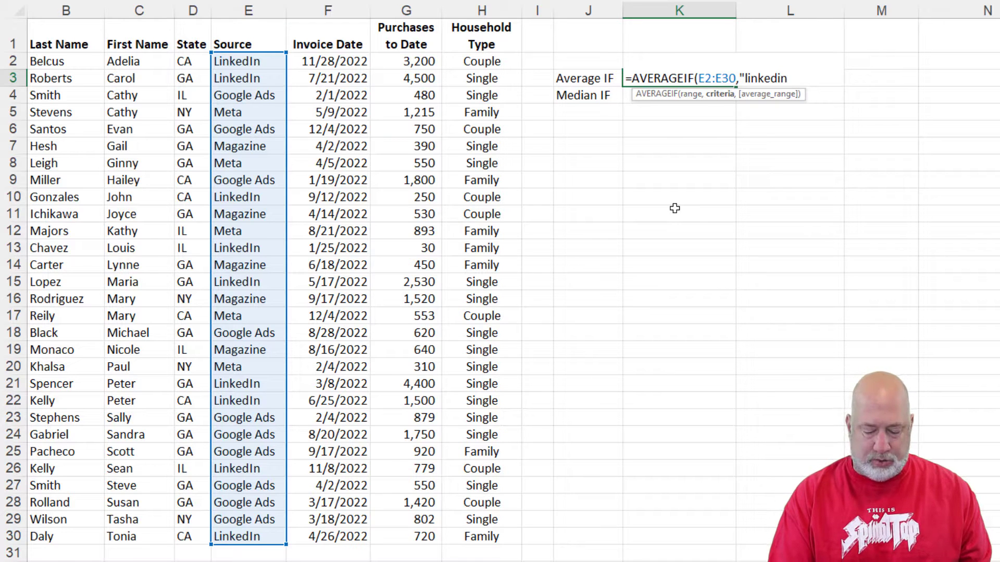
{"action": "type", "text": "\","}
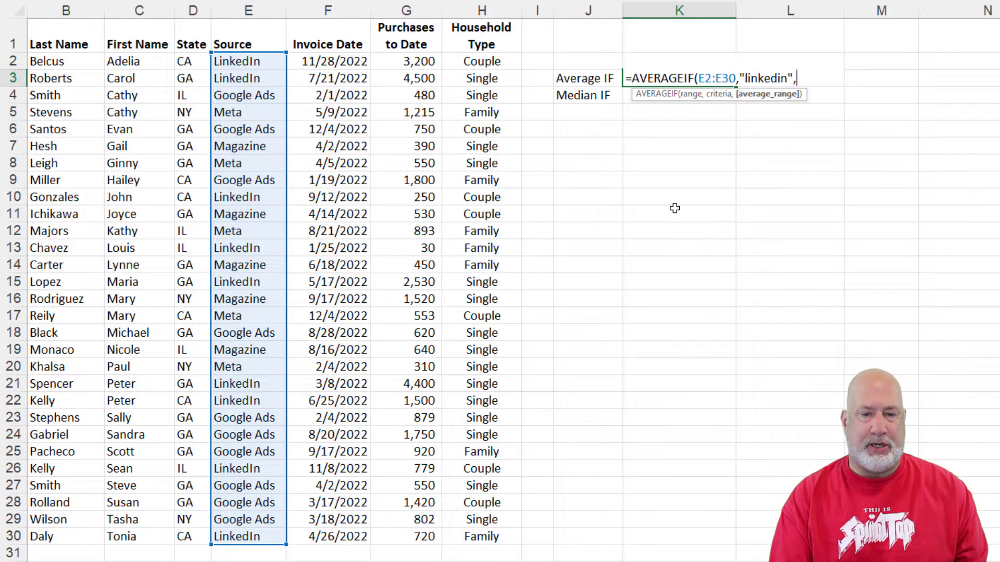
{"action": "type", "text": "g2:g"}
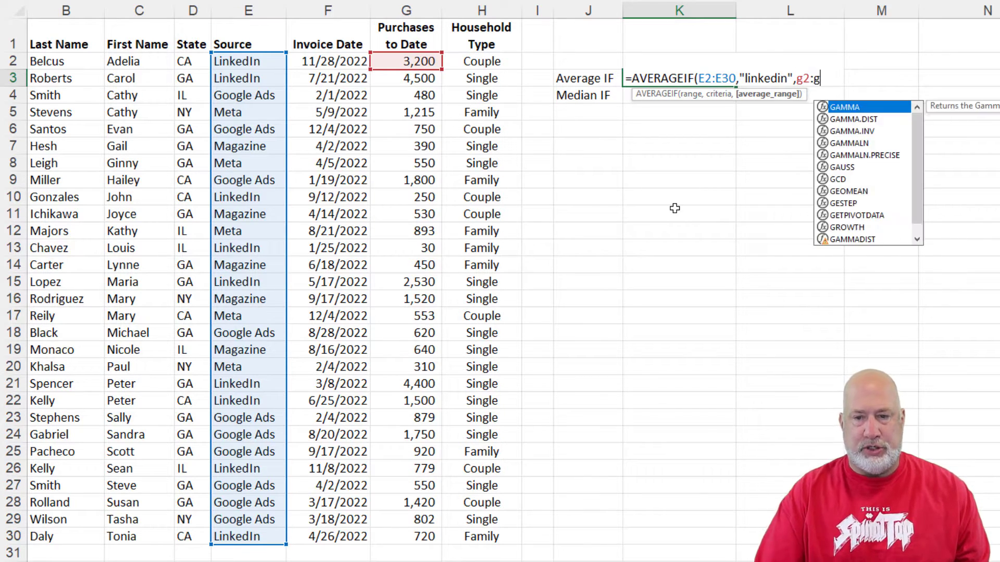
{"action": "type", "text": "30"}
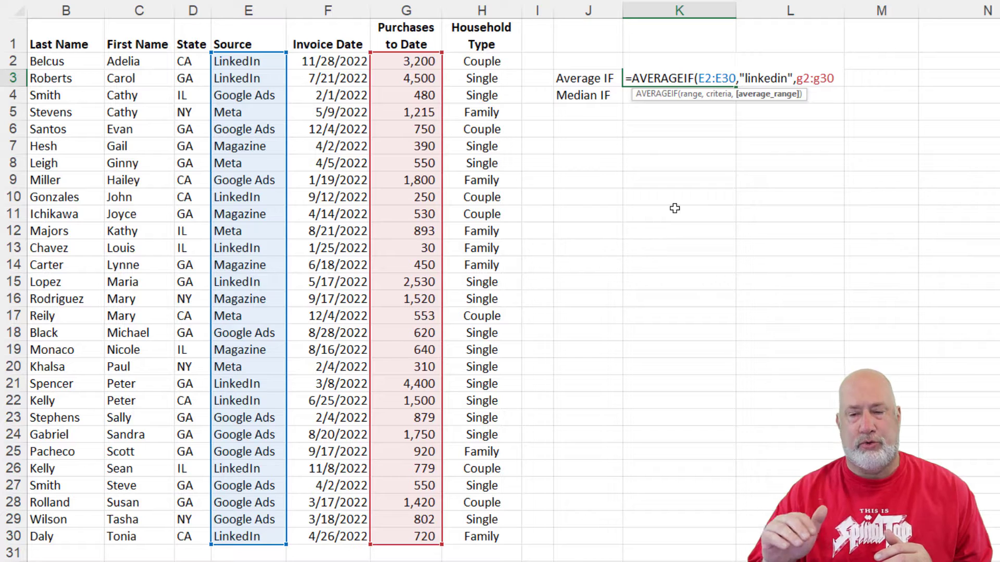
{"action": "key", "text": "Return"}
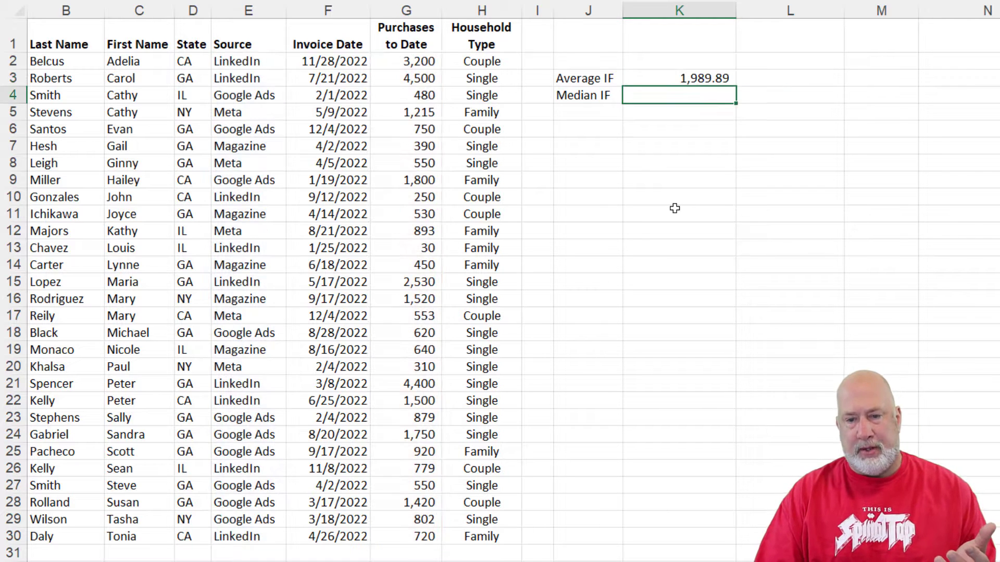
Step: Format the answer cells K3 and K4 to show no decimal places
{"action": "key", "text": "Up"}
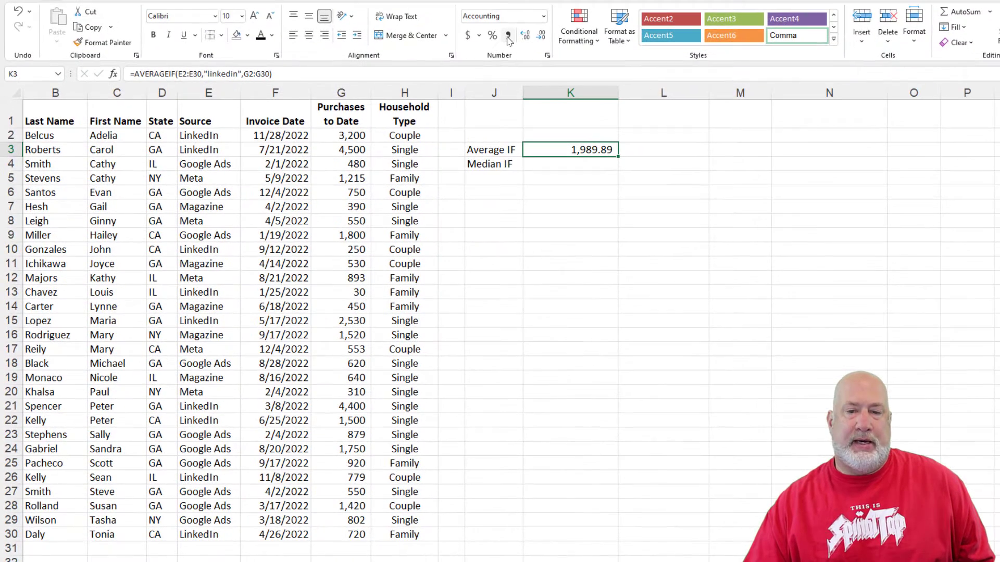
{"action": "left_click", "coordinate": [541, 37]}
{"action": "left_click", "coordinate": [541, 36]}
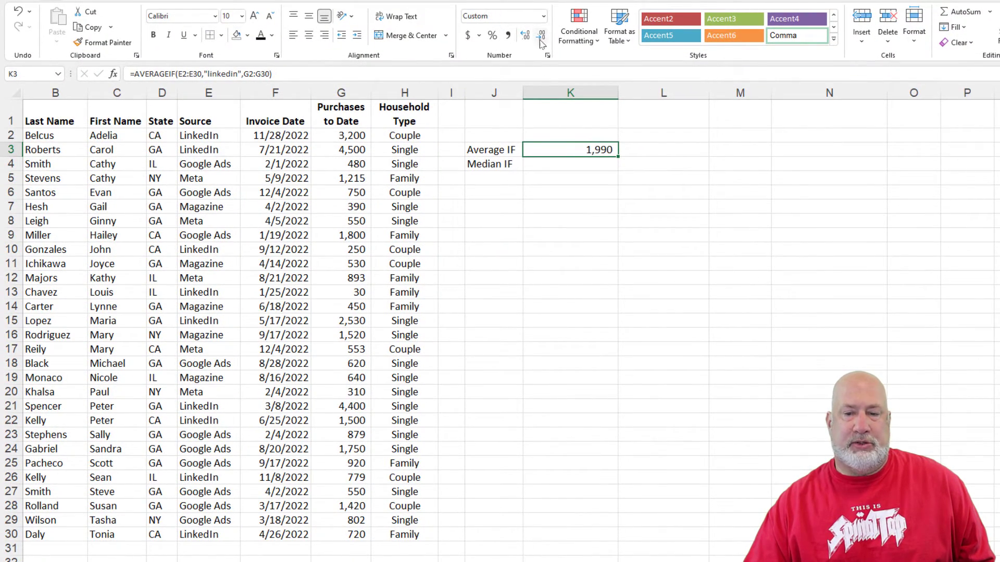
{"action": "left_click", "coordinate": [566, 162]}
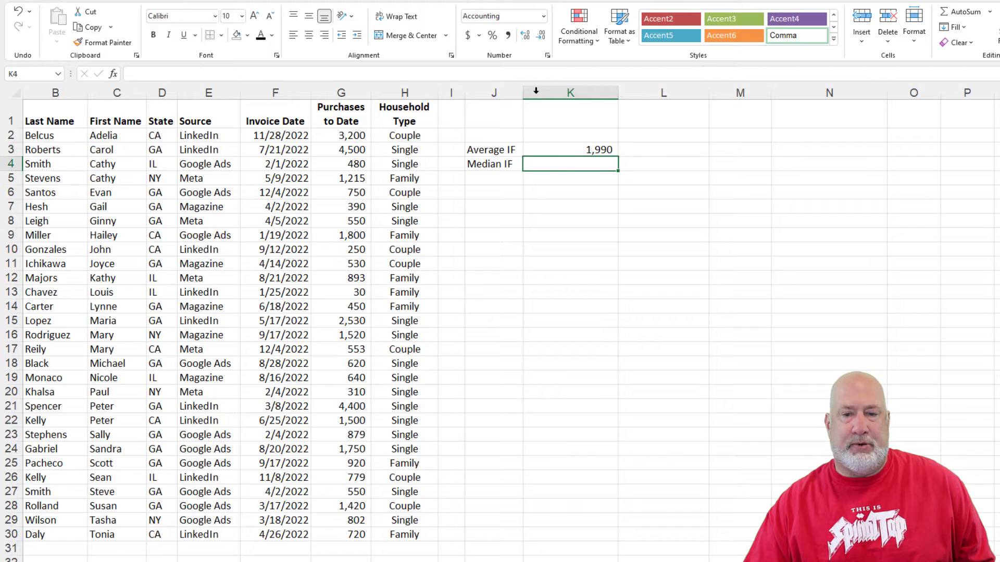
{"action": "left_click", "coordinate": [541, 36]}
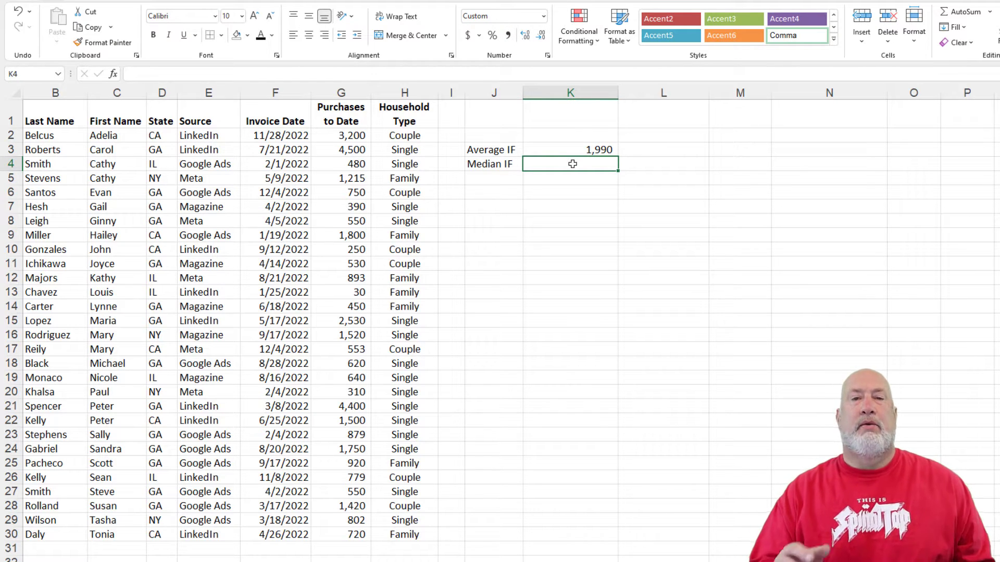
Step: Show the text of K3's formula in L3 with FORMULATEXT(K3) and autofit column L to its contents
{"action": "left_click", "coordinate": [652, 149]}
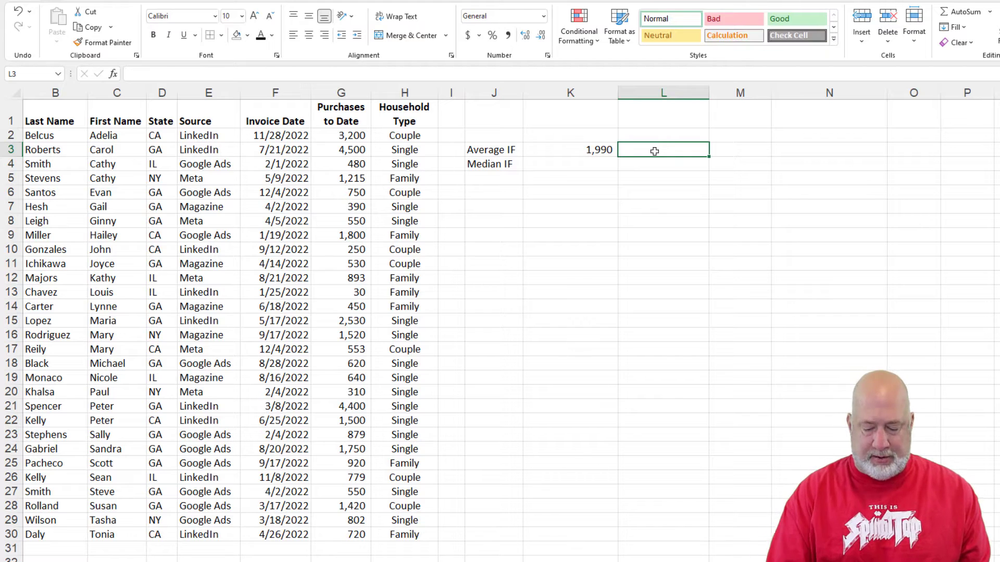
{"action": "type", "text": "=fpr"}
{"action": "key", "text": "BackSpace"}
{"action": "key", "text": "BackSpace"}
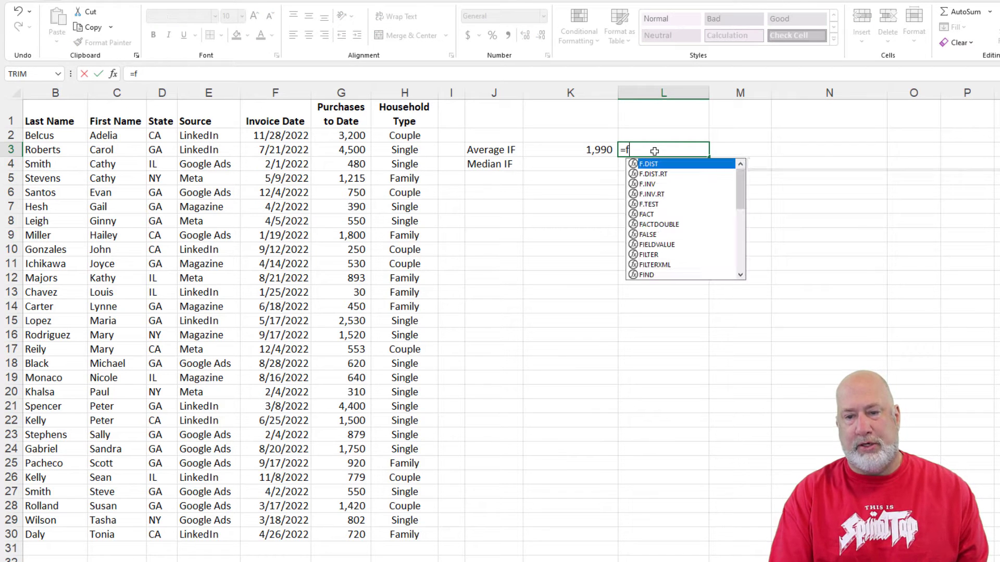
{"action": "type", "text": "orm"}
{"action": "key", "text": "Tab"}
{"action": "type", "text": "k3"}
{"action": "key", "text": "Return"}
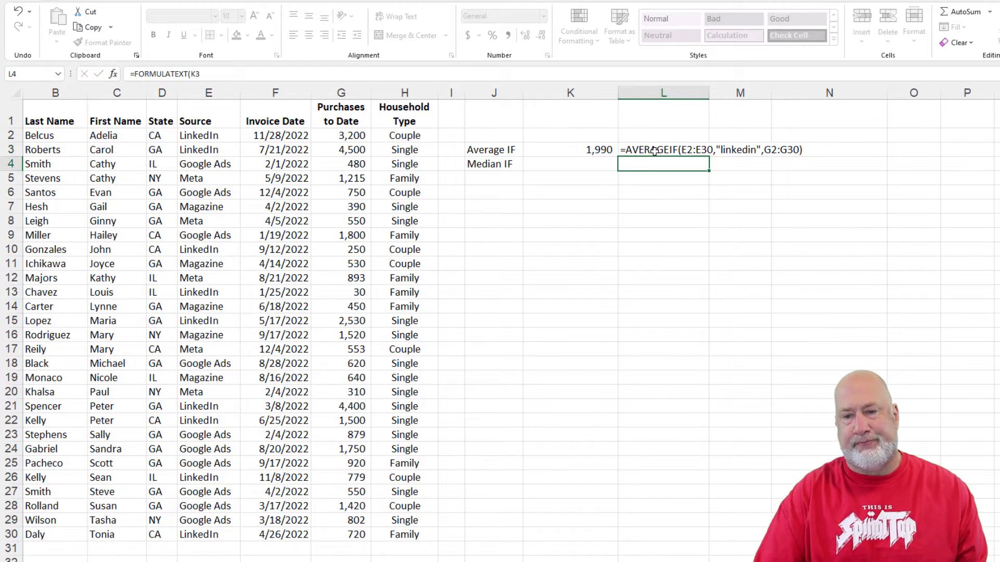
{"action": "double_click", "coordinate": [709, 92]}
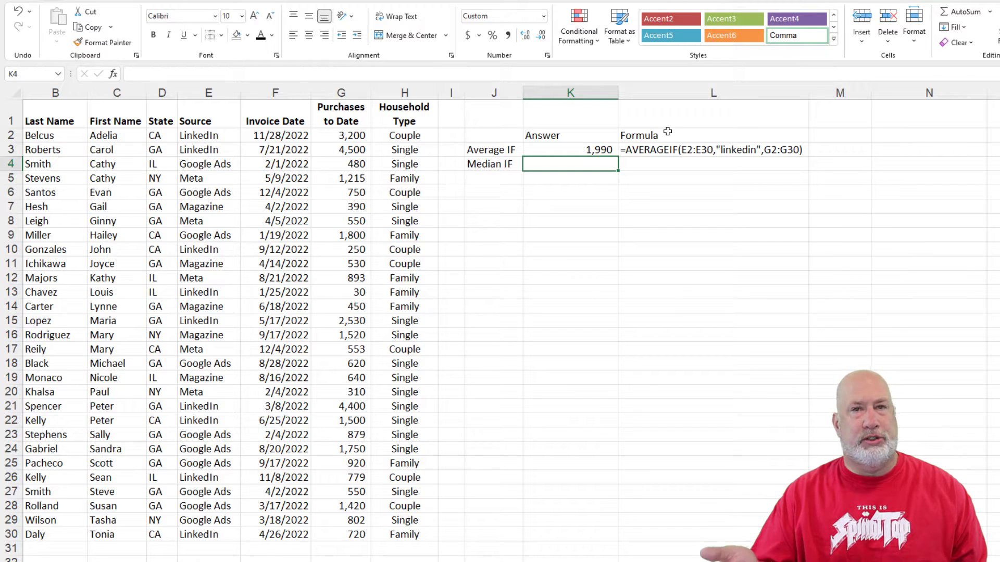
Step: Enter =MEDIAN(IF(E2:E30="linkedin",G2:G30)) in K4 to get the median purchases of customers sourced from LinkedIn
{"action": "type", "text": "=median"}
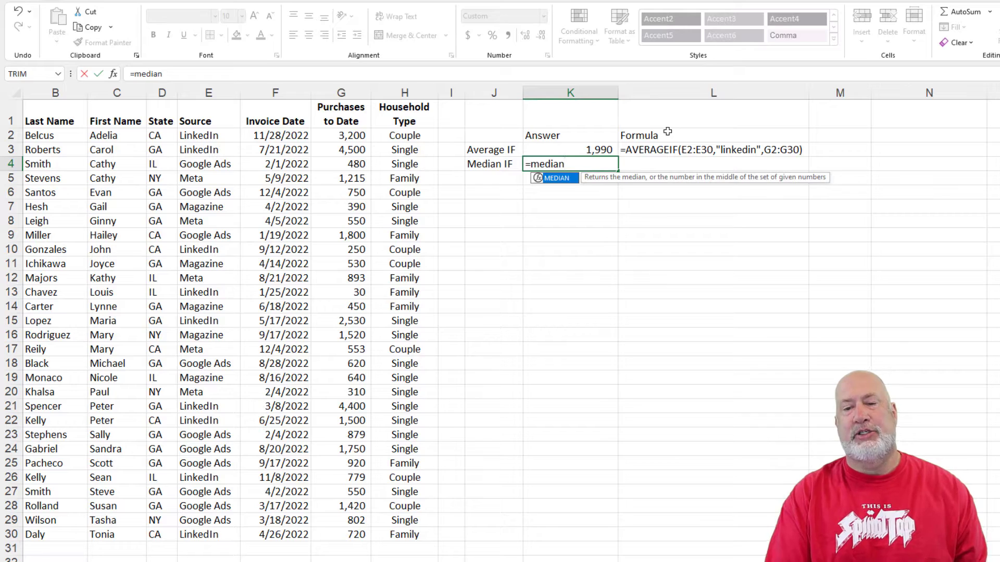
{"action": "key", "text": "Tab"}
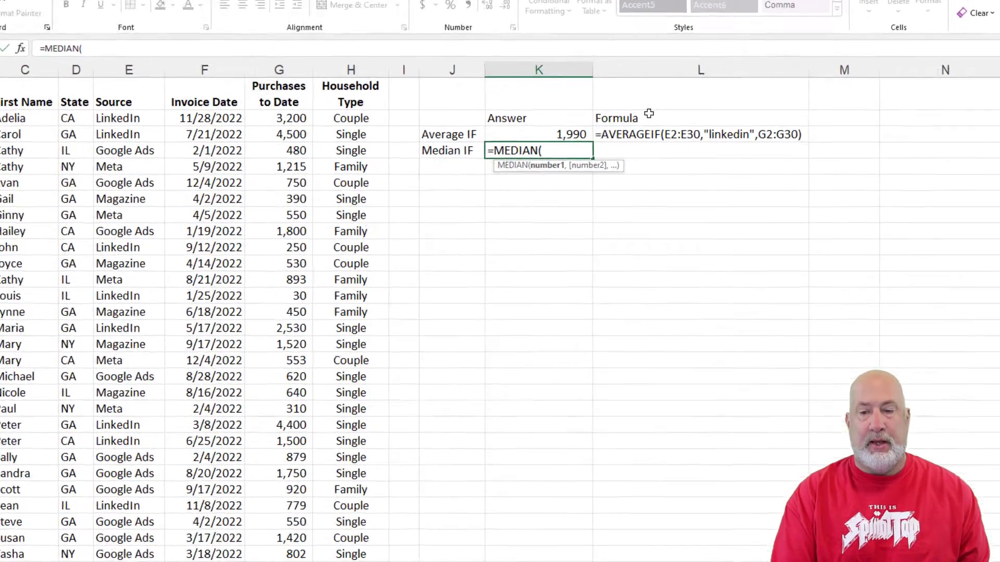
{"action": "type", "text": "if"}
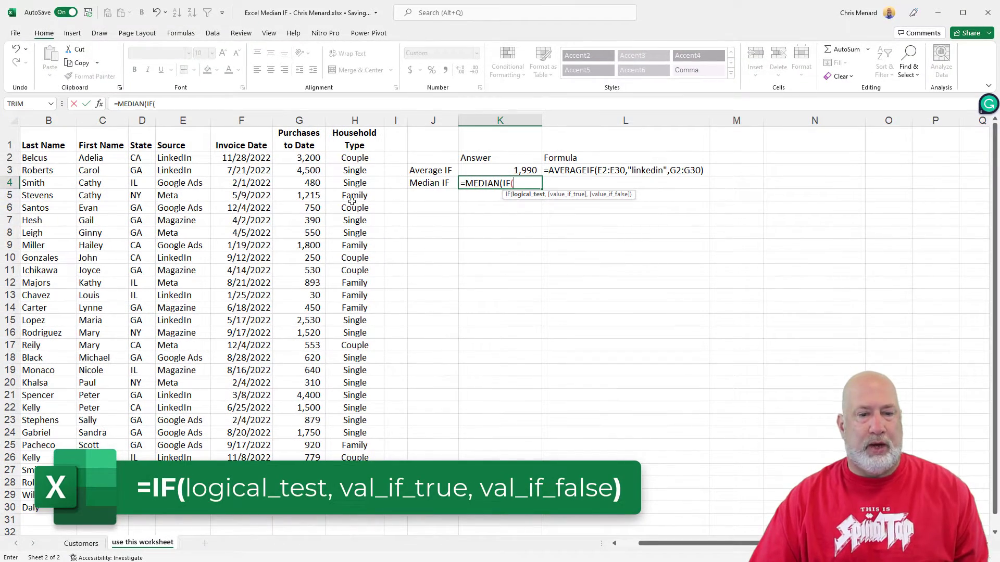
{"action": "left_click_drag", "start_coordinate": [187, 159], "coordinate": [182, 508]}
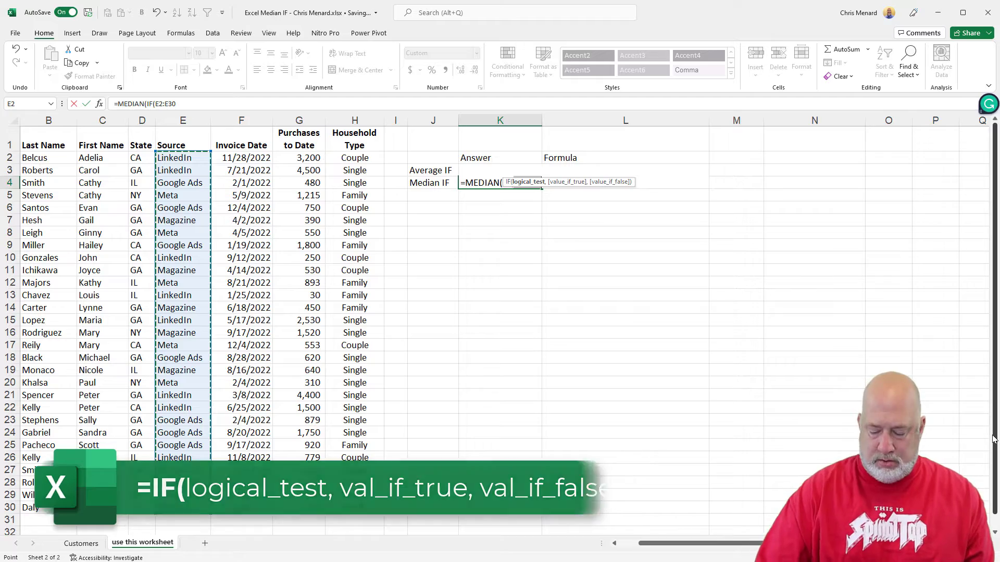
{"action": "type", "text": "="}
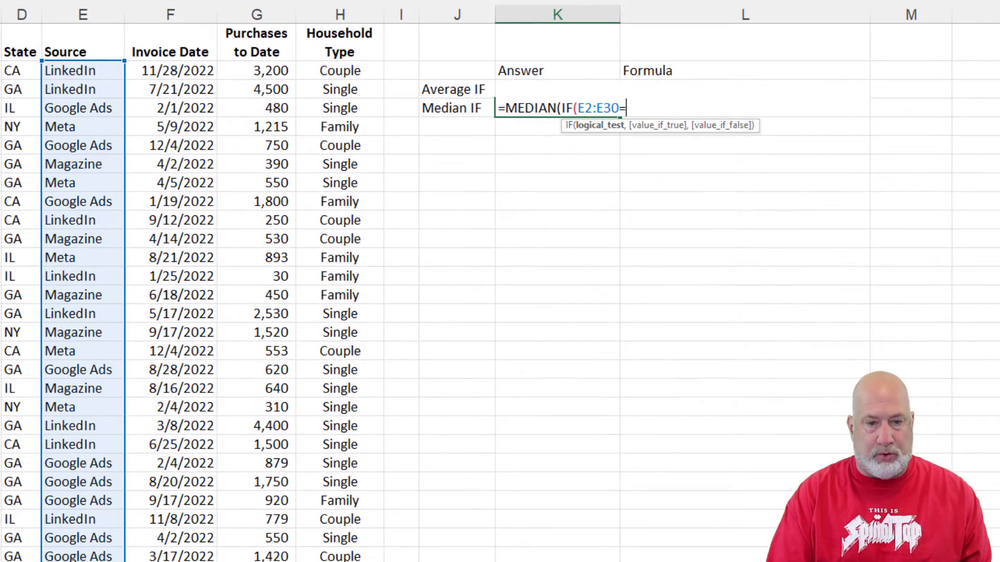
{"action": "type", "text": "\"linke"}
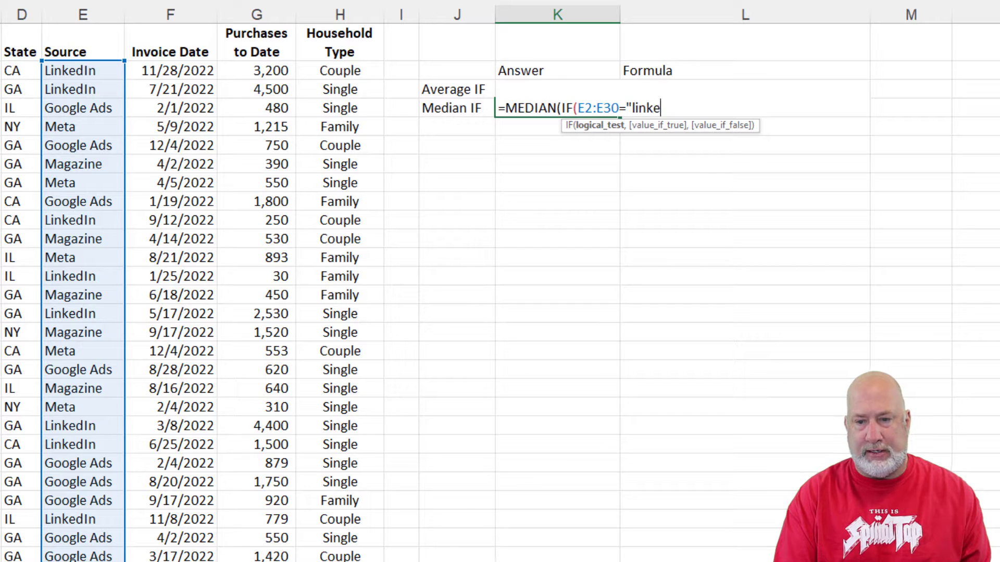
{"action": "type", "text": "din\""}
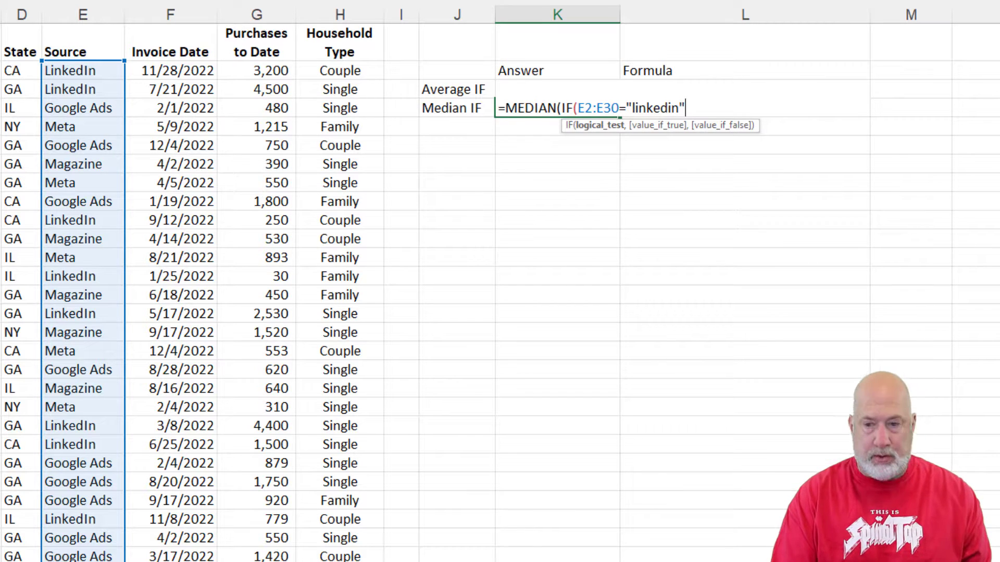
{"action": "type", "text": ","}
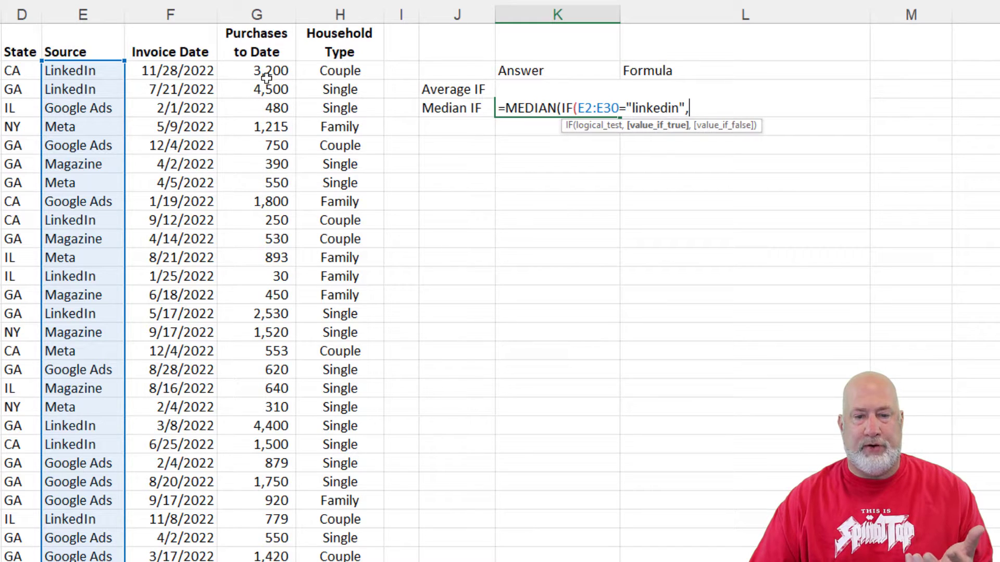
{"action": "left_click_drag", "start_coordinate": [266, 73], "coordinate": [302, 525]}
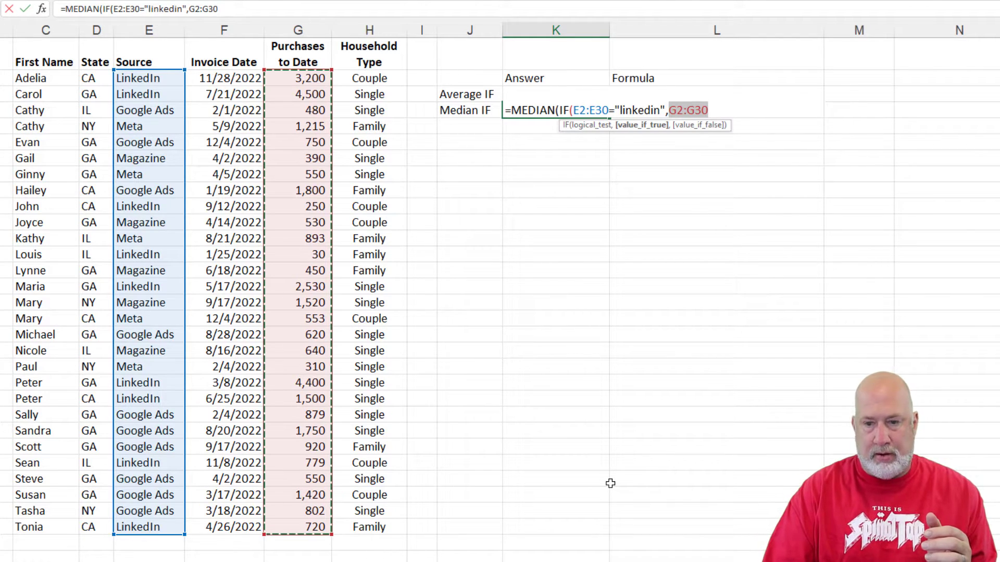
{"action": "key", "text": "Return"}
{"action": "key", "text": "Return"}
{"action": "key", "text": "Up"}
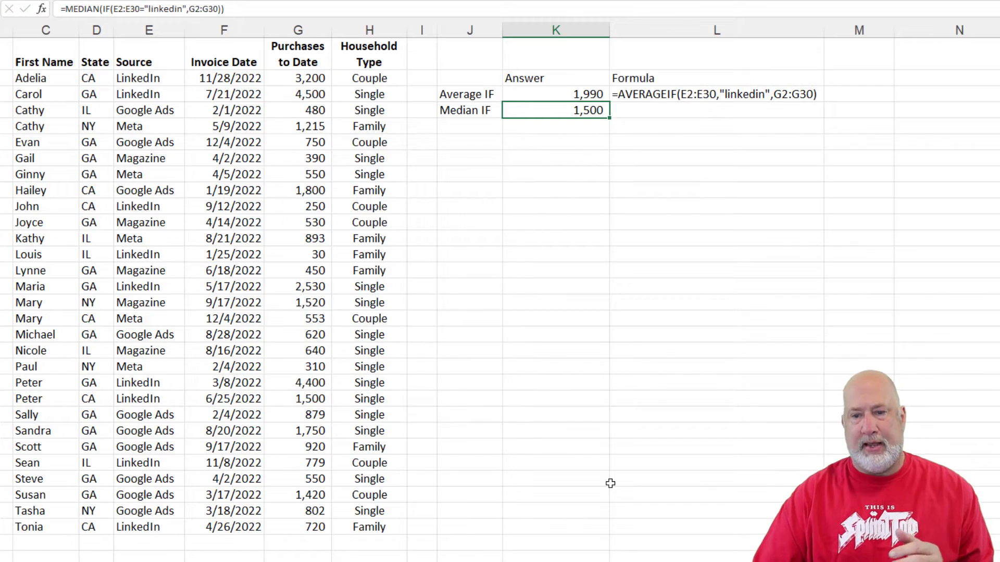
Step: Copy the FORMULATEXT formula from L3 down to L4 to display the median formula's text
{"action": "left_click", "coordinate": [723, 97]}
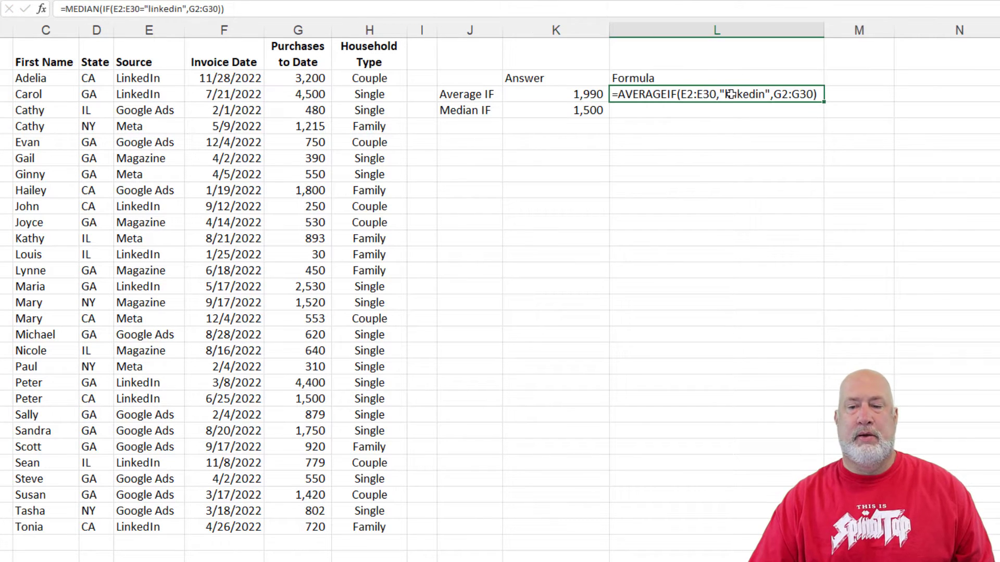
{"action": "left_click_drag", "start_coordinate": [826, 107], "coordinate": [828, 117]}
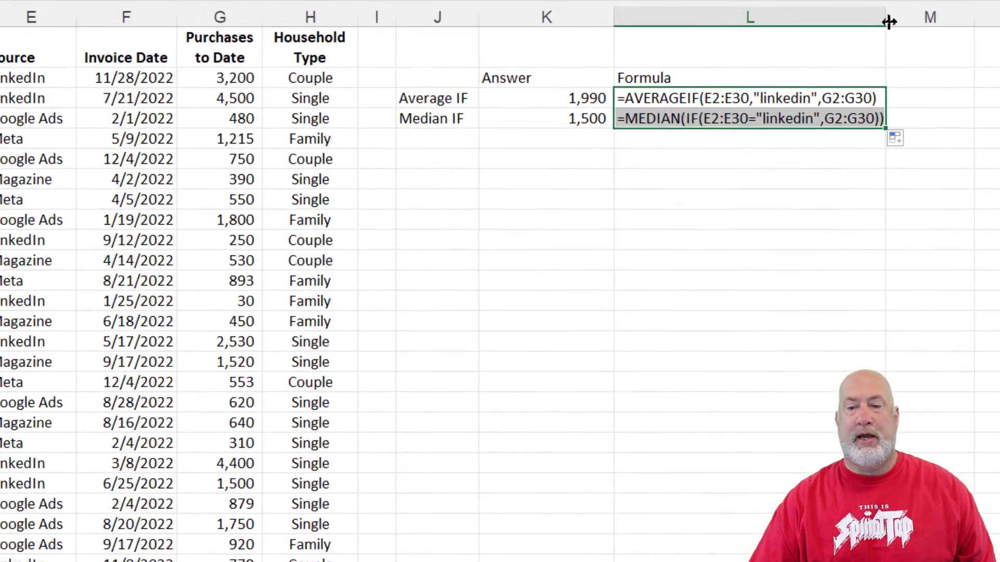
Step: Sort the customer table by the Source column from A to Z
{"action": "left_click", "coordinate": [751, 164]}
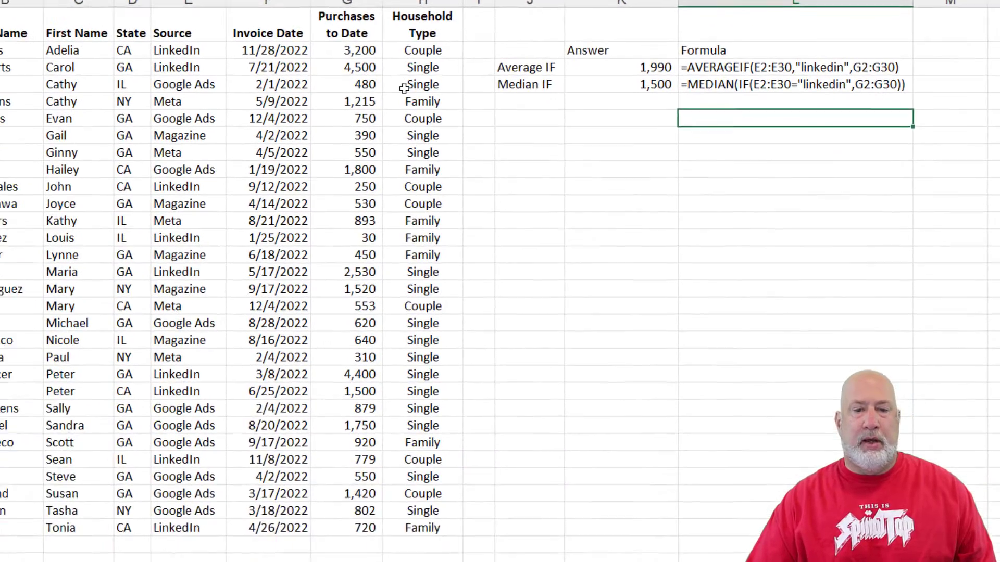
{"action": "left_click", "coordinate": [231, 139]}
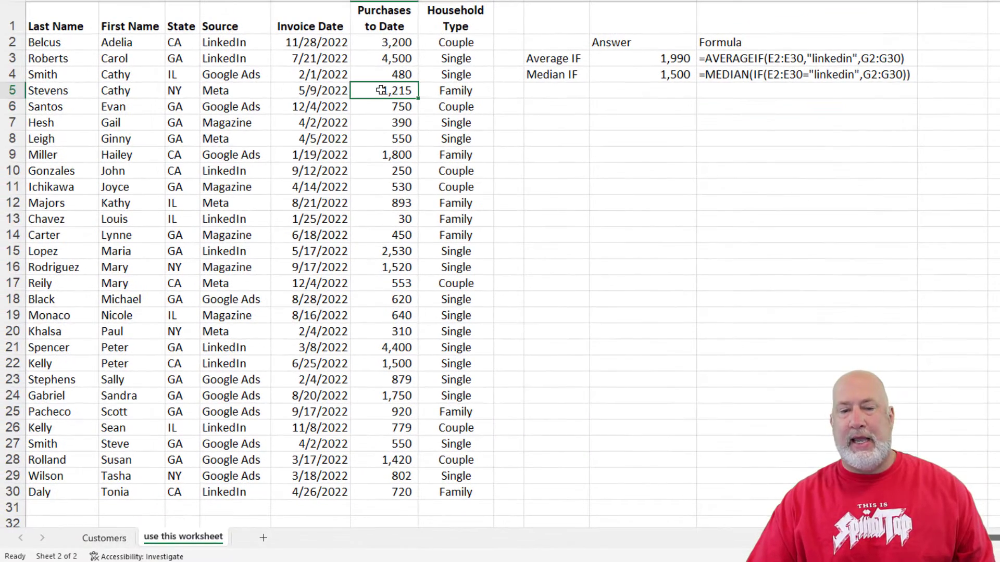
{"action": "left_click", "coordinate": [239, 57]}
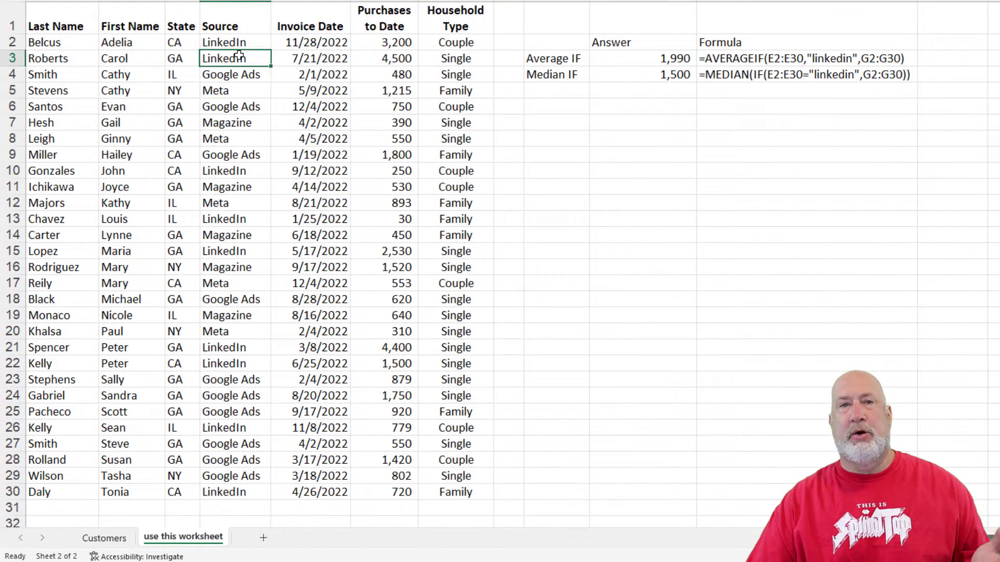
{"action": "right_click", "coordinate": [239, 56]}
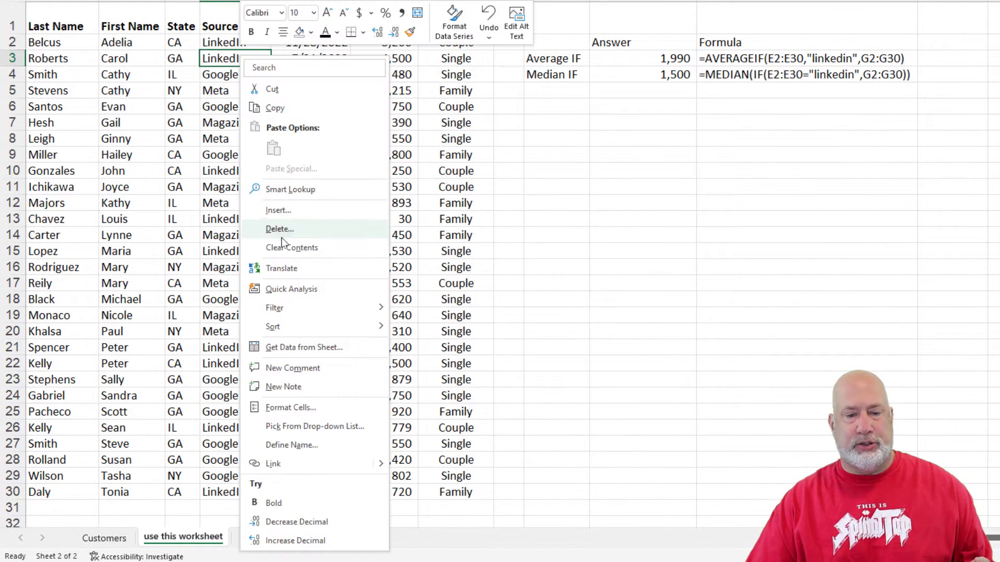
{"action": "mouse_move", "coordinate": [297, 332]}
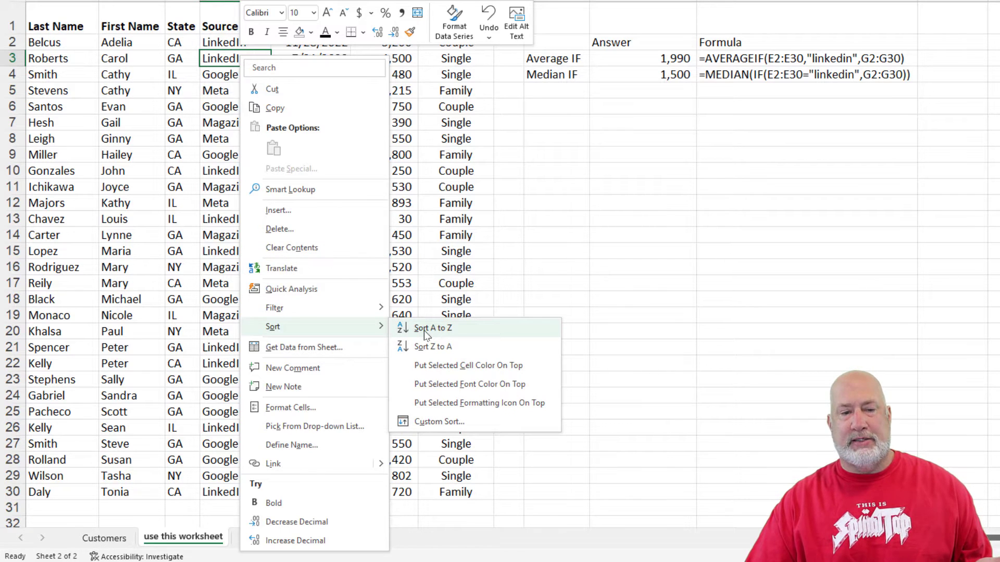
{"action": "left_click", "coordinate": [424, 330]}
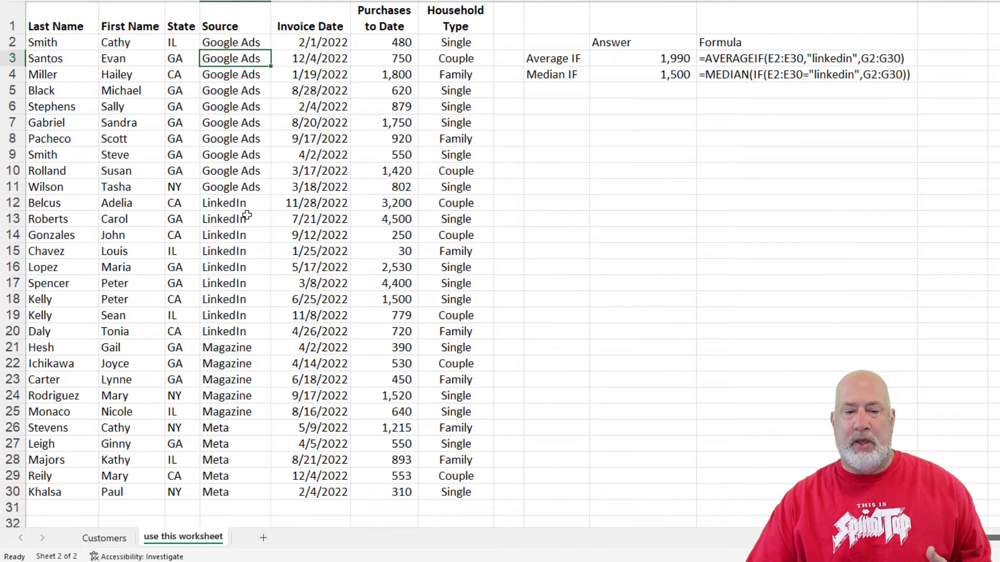
Step: Copy the LinkedIn customers' purchases in G12:G20 and paste them as values only starting at K6
{"action": "left_click", "coordinate": [223, 212]}
{"action": "left_click_drag", "start_coordinate": [385, 204], "coordinate": [388, 325]}
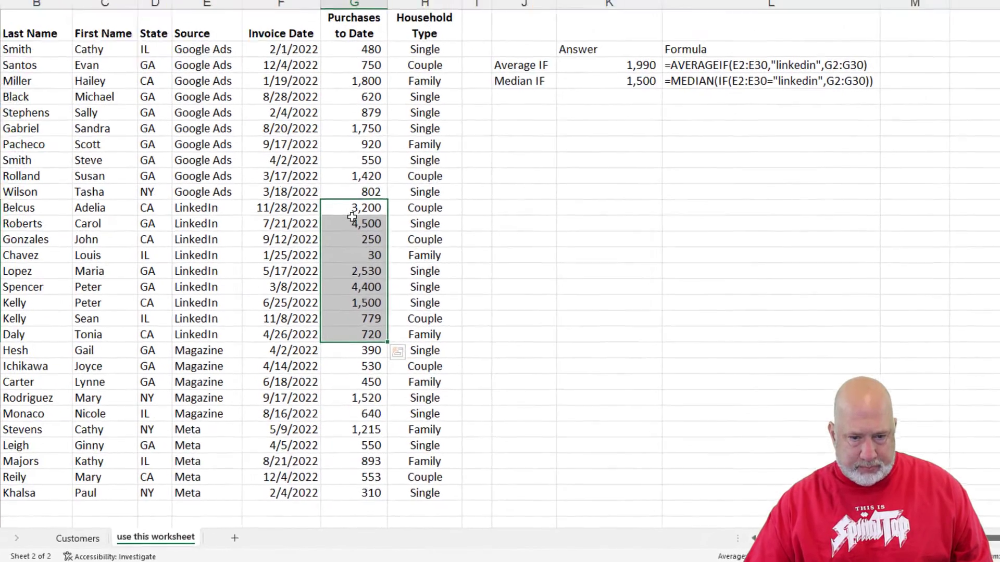
{"action": "right_click", "coordinate": [70, 93]}
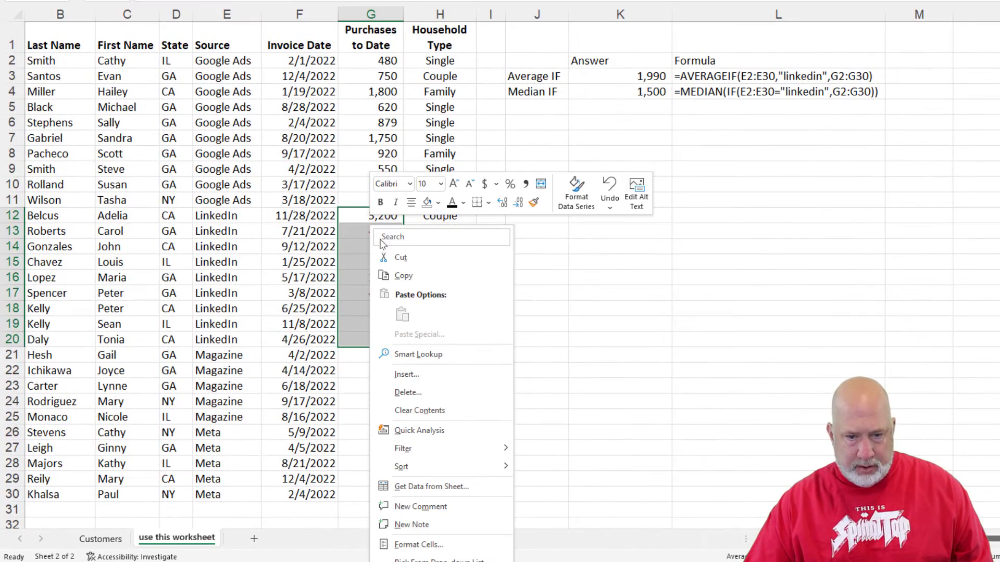
{"action": "left_click", "coordinate": [403, 276]}
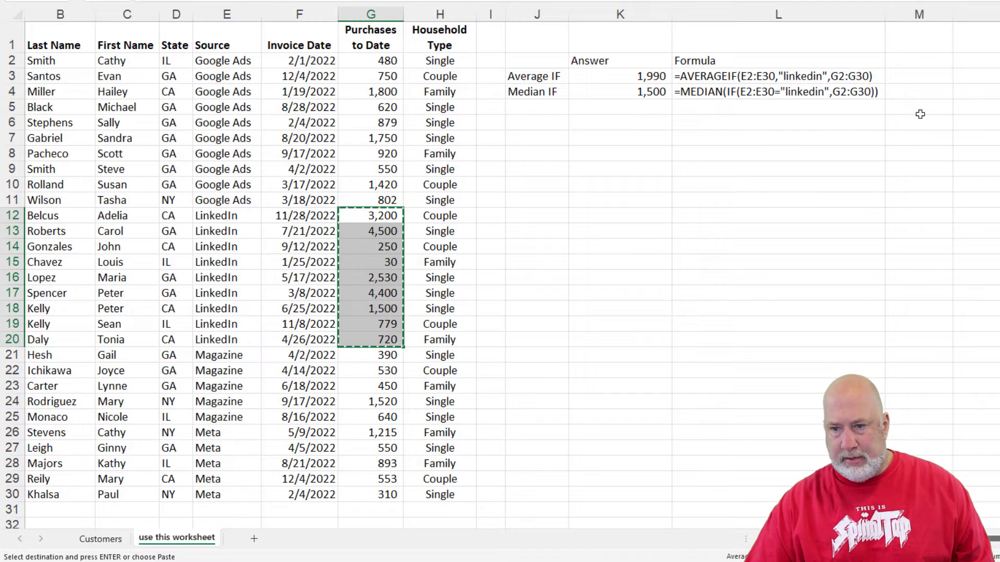
{"action": "left_click", "coordinate": [638, 129]}
{"action": "right_click", "coordinate": [637, 128]}
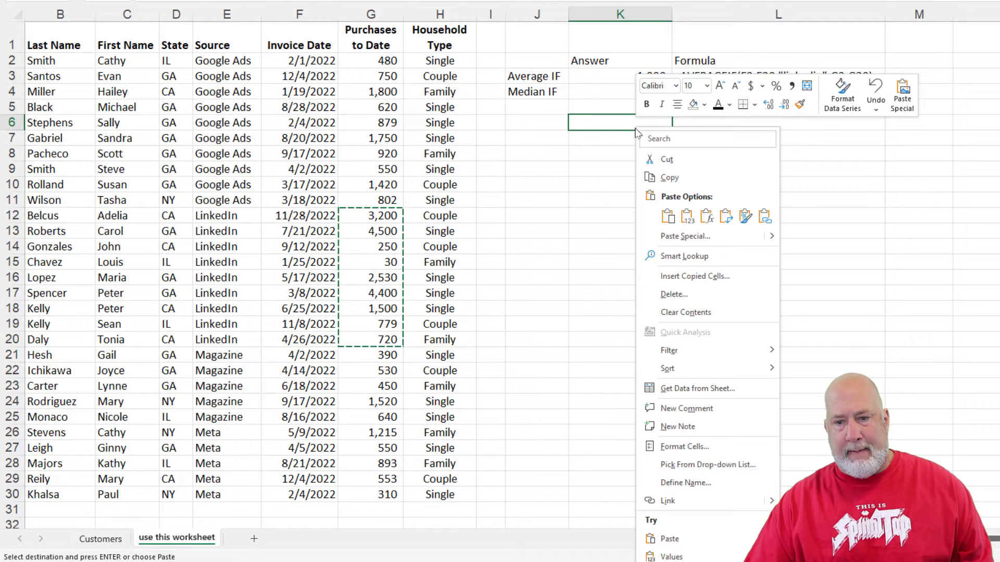
{"action": "left_click", "coordinate": [687, 216]}
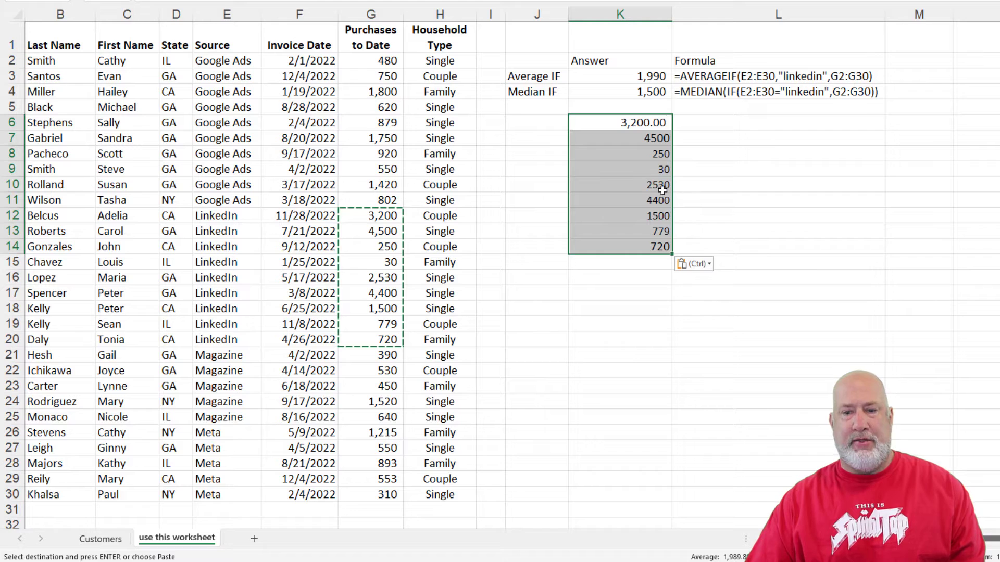
Step: Format the pasted purchases in K6:K14 with comma style and no decimal places
{"action": "left_click", "coordinate": [608, 123]}
{"action": "left_click_drag", "start_coordinate": [616, 175], "coordinate": [619, 244]}
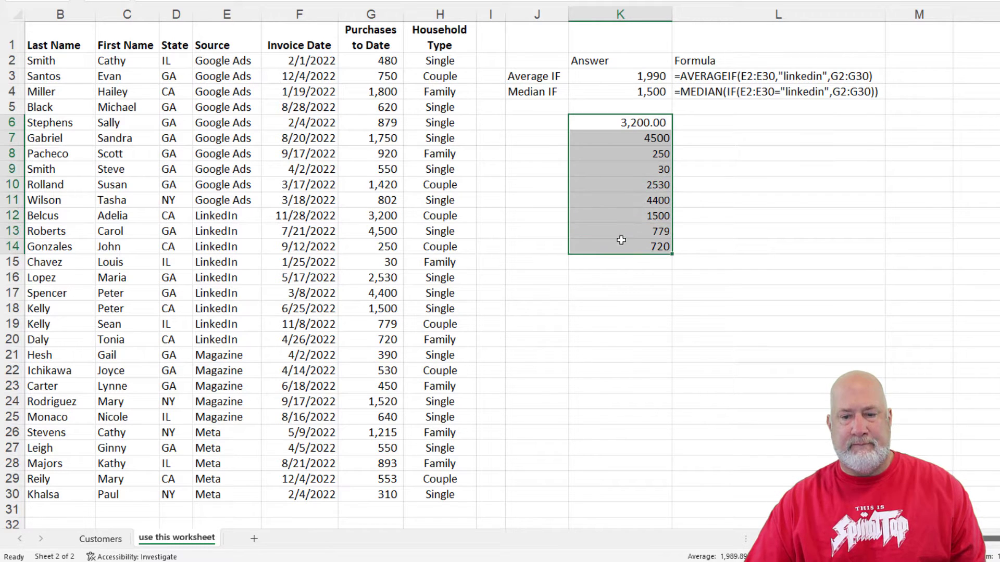
{"action": "key", "text": "alt+h"}
{"action": "key", "text": "k"}
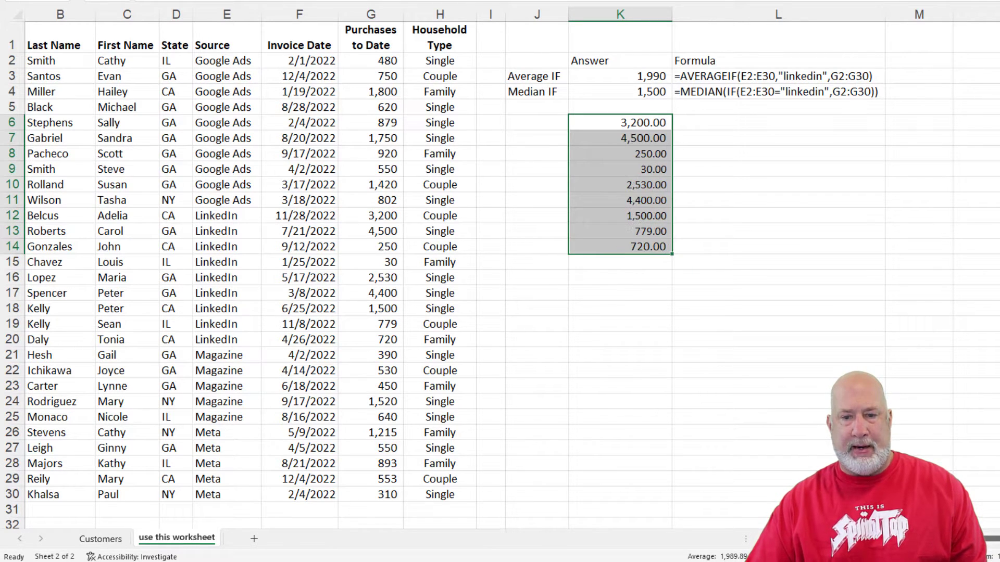
{"action": "key", "text": "alt+h"}
{"action": "key", "text": "9"}
{"action": "key", "text": "alt+h"}
{"action": "key", "text": "9"}
Step: Sort the list in K6:K14 by cell values from smallest to largest, with the data treated as having no headers
{"action": "left_click", "coordinate": [628, 128]}
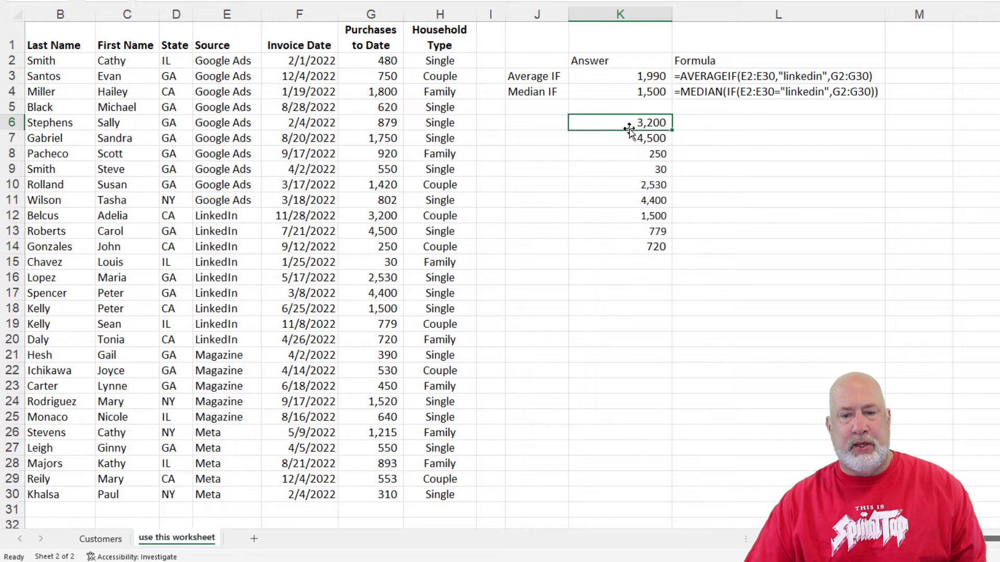
{"action": "right_click", "coordinate": [630, 128]}
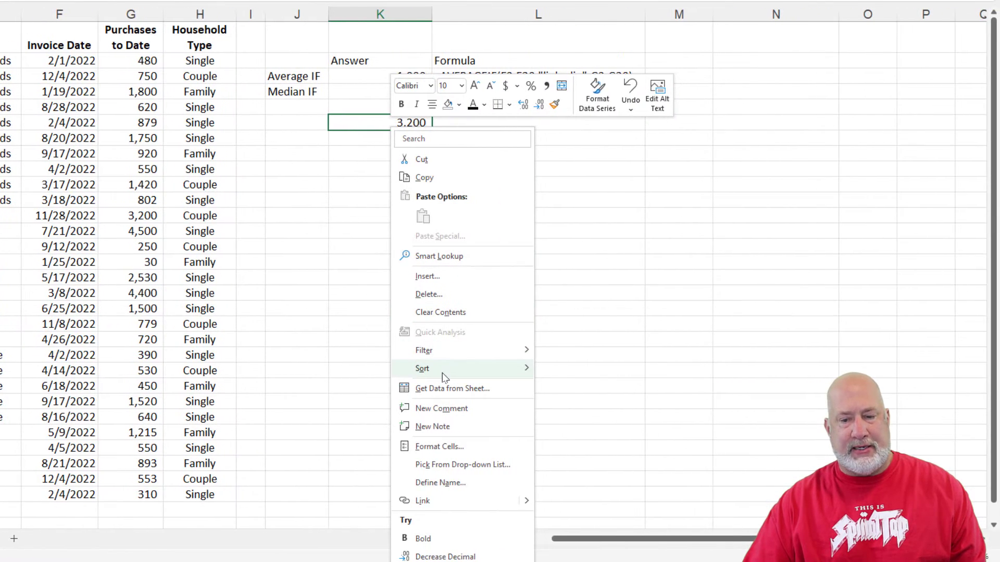
{"action": "mouse_move", "coordinate": [442, 370]}
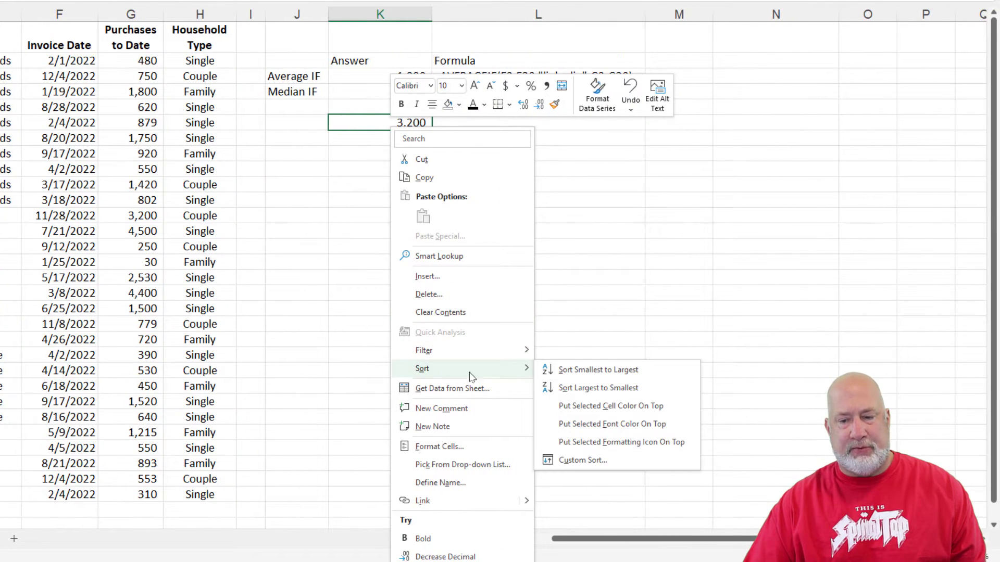
{"action": "left_click", "coordinate": [565, 371]}
{"action": "right_click", "coordinate": [370, 152]}
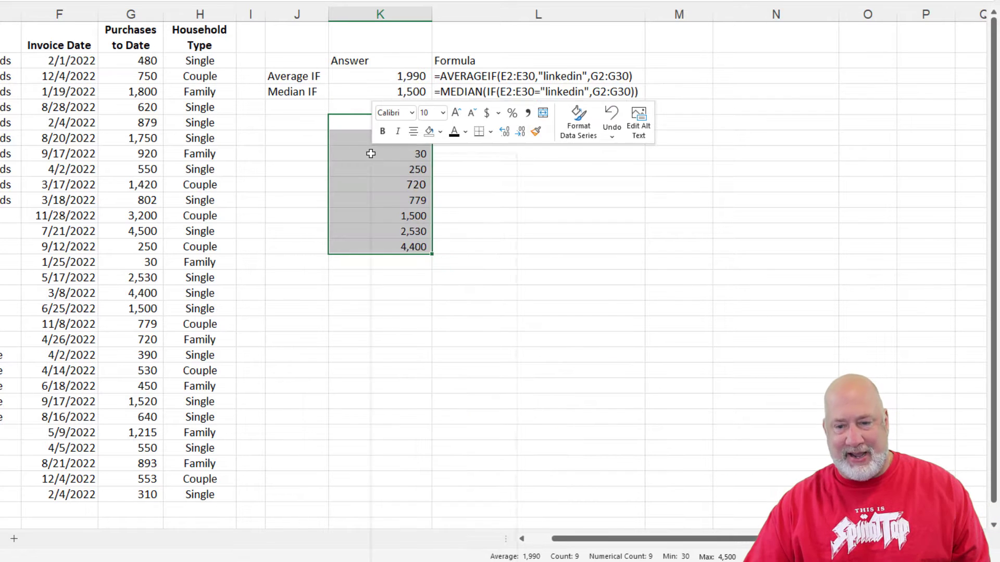
{"action": "mouse_move", "coordinate": [491, 403]}
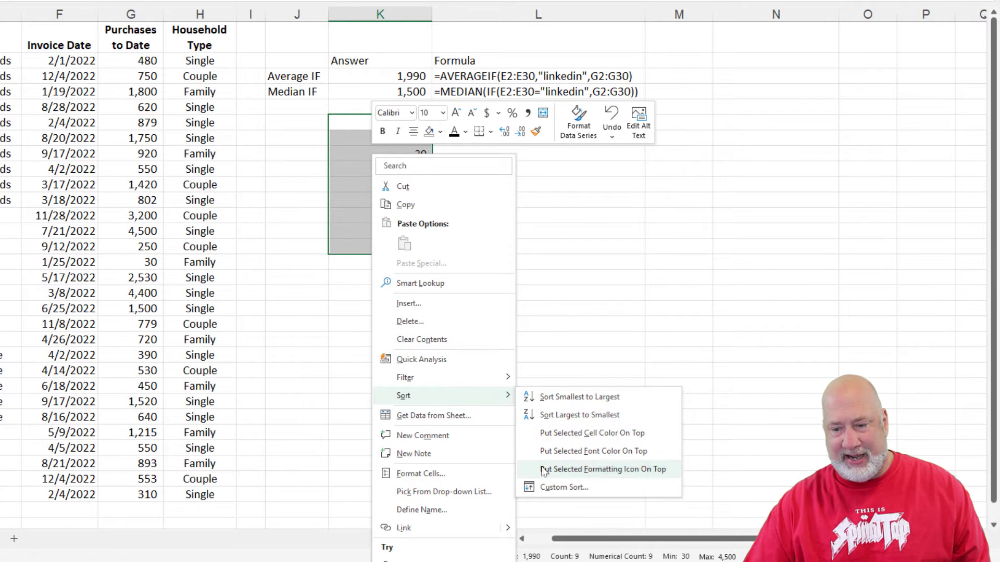
{"action": "left_click", "coordinate": [550, 488]}
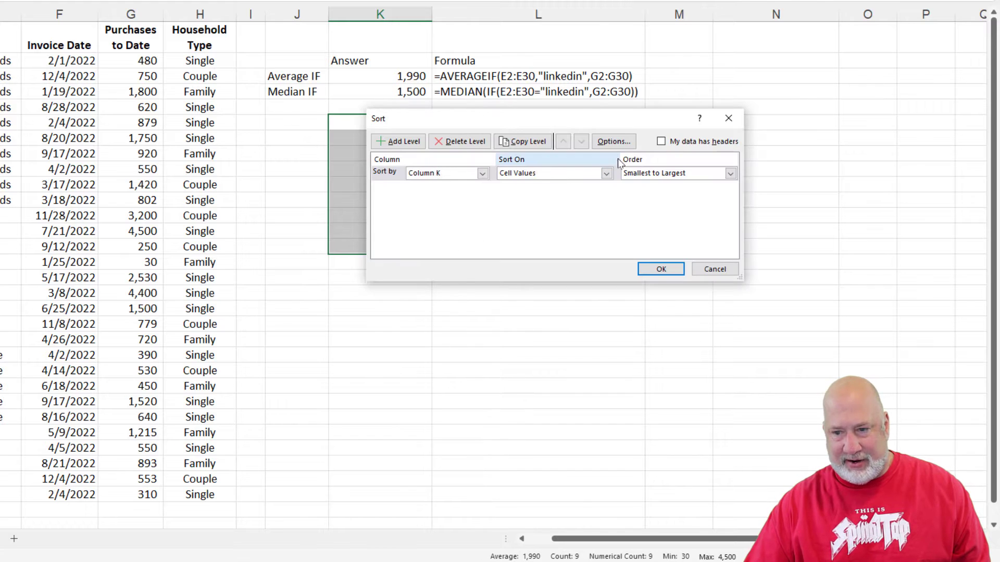
{"action": "left_click", "coordinate": [658, 271]}
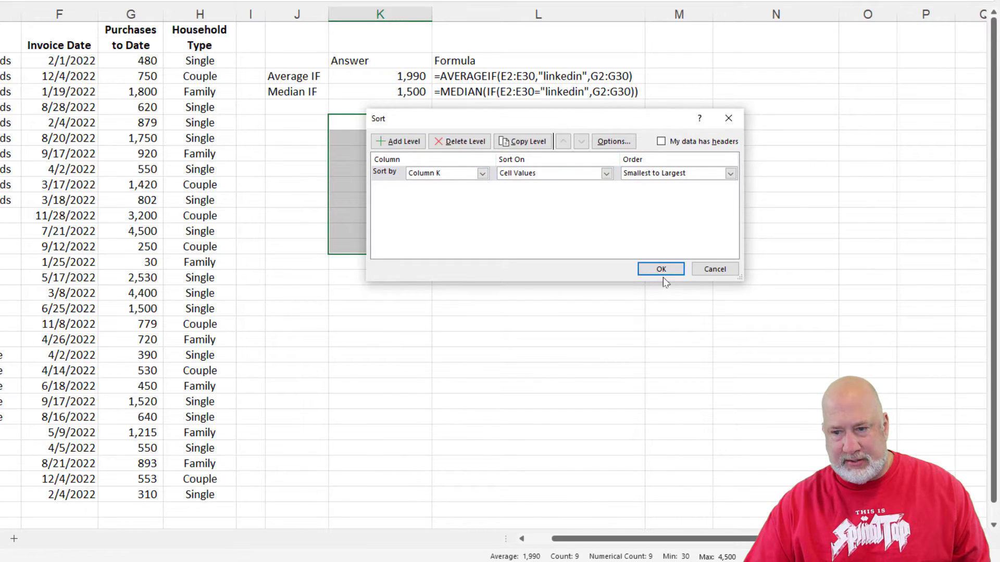
{"action": "left_click", "coordinate": [378, 147]}
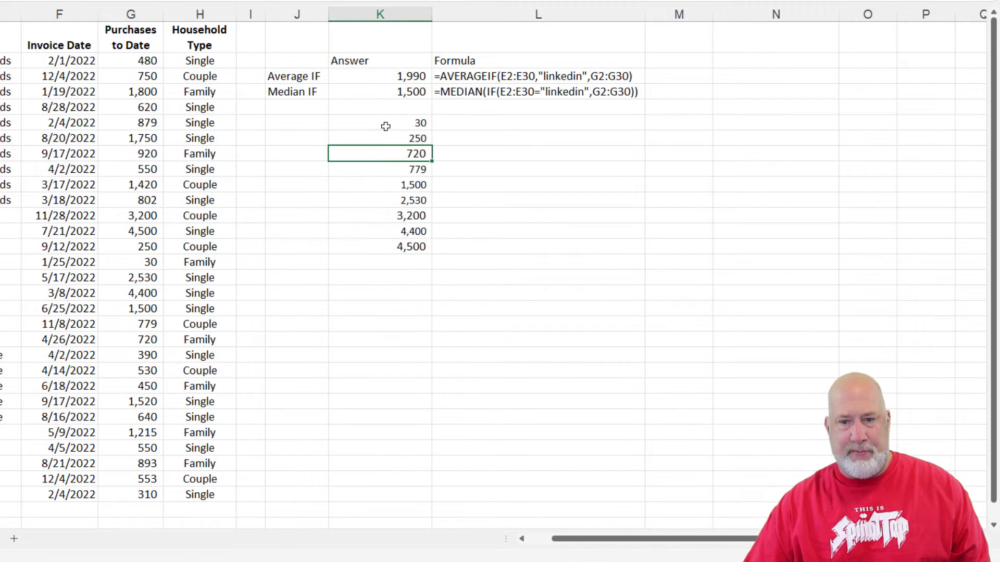
Step: Enter =COUNT(K6:K14) in K16 to count the numeric values in the sorted purchases list
{"action": "left_click_drag", "start_coordinate": [384, 128], "coordinate": [389, 245]}
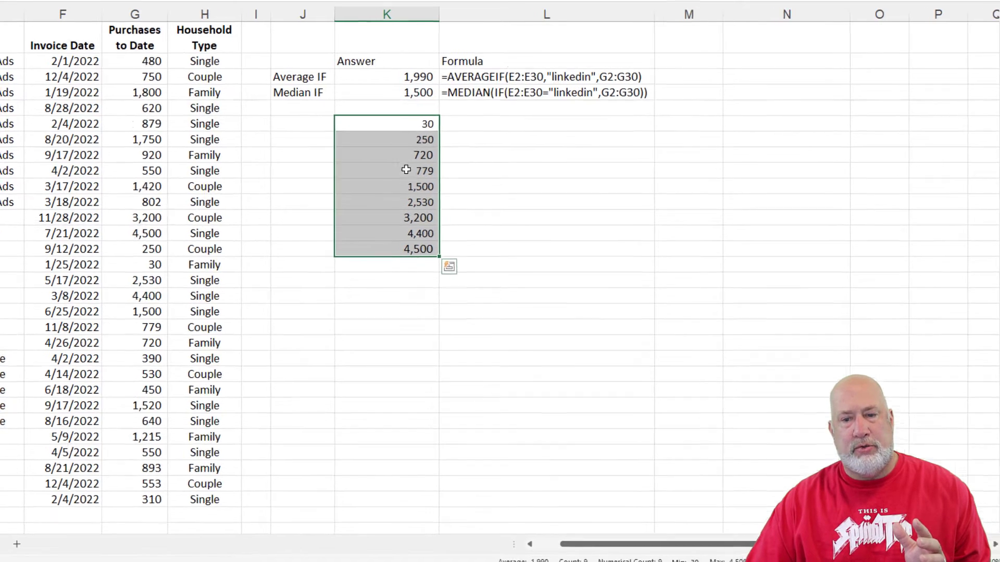
{"action": "left_click", "coordinate": [406, 185]}
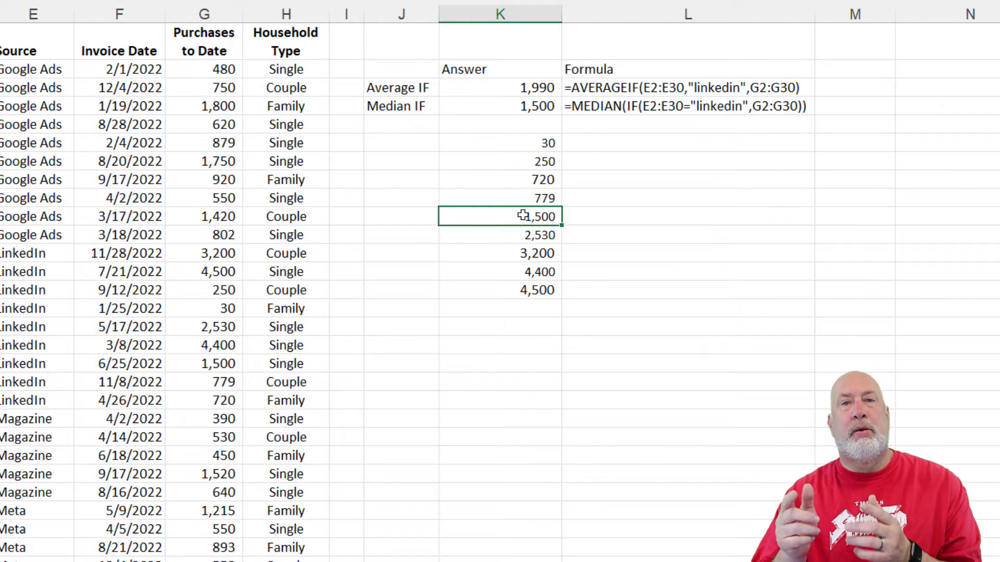
{"action": "left_click", "coordinate": [516, 331]}
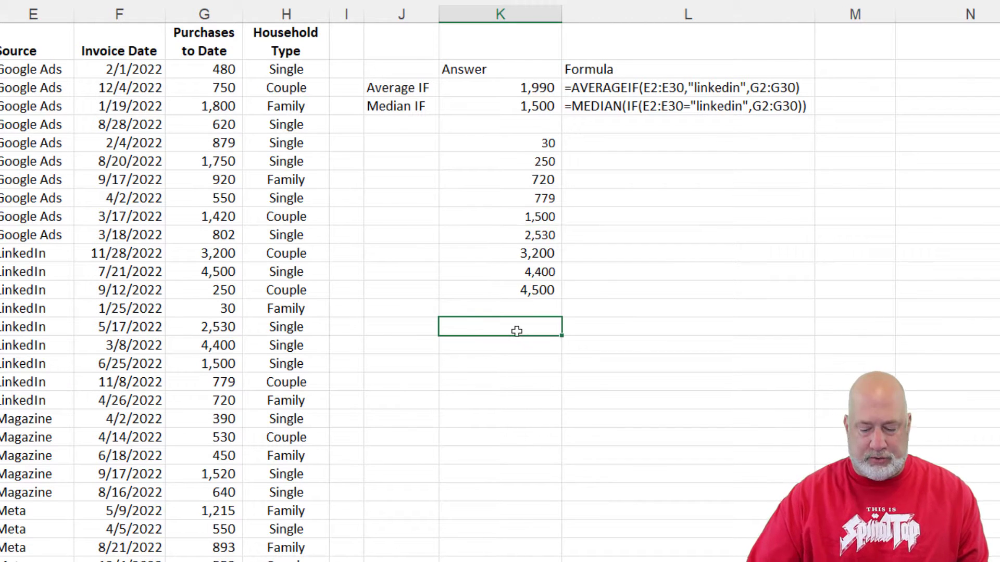
{"action": "type", "text": "=count"}
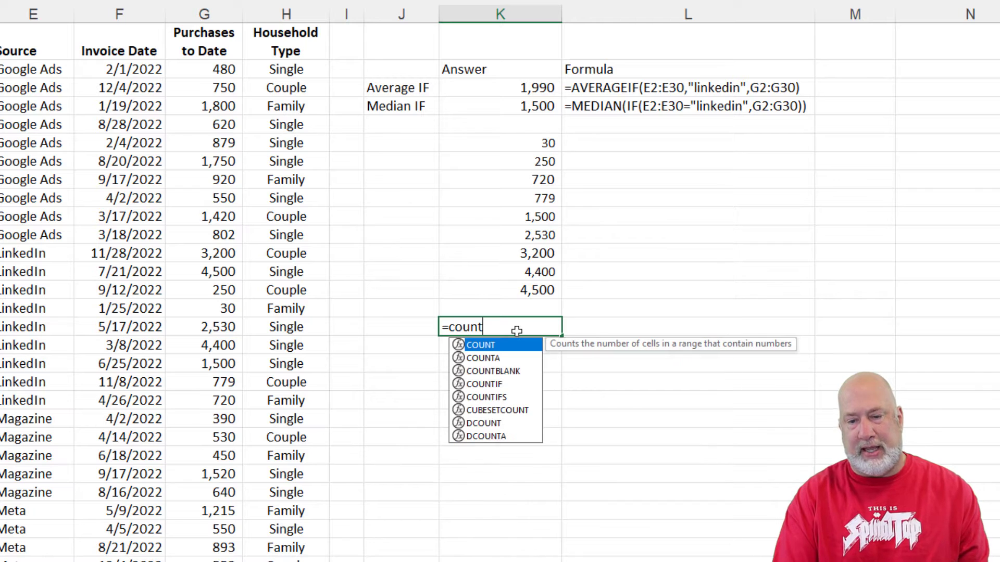
{"action": "key", "text": "Tab"}
{"action": "left_click_drag", "start_coordinate": [510, 144], "coordinate": [516, 294]}
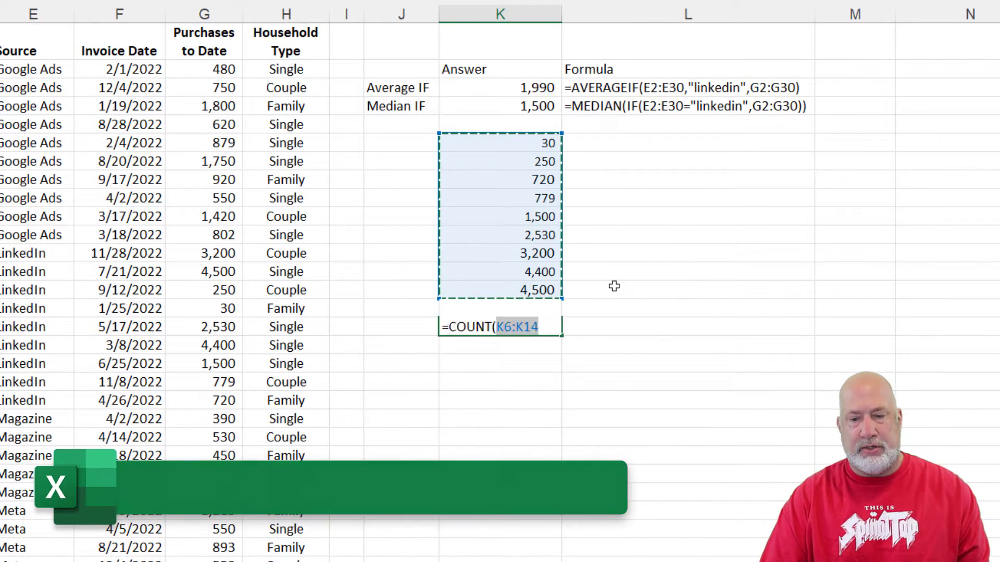
{"action": "key", "text": "ctrl+Return"}
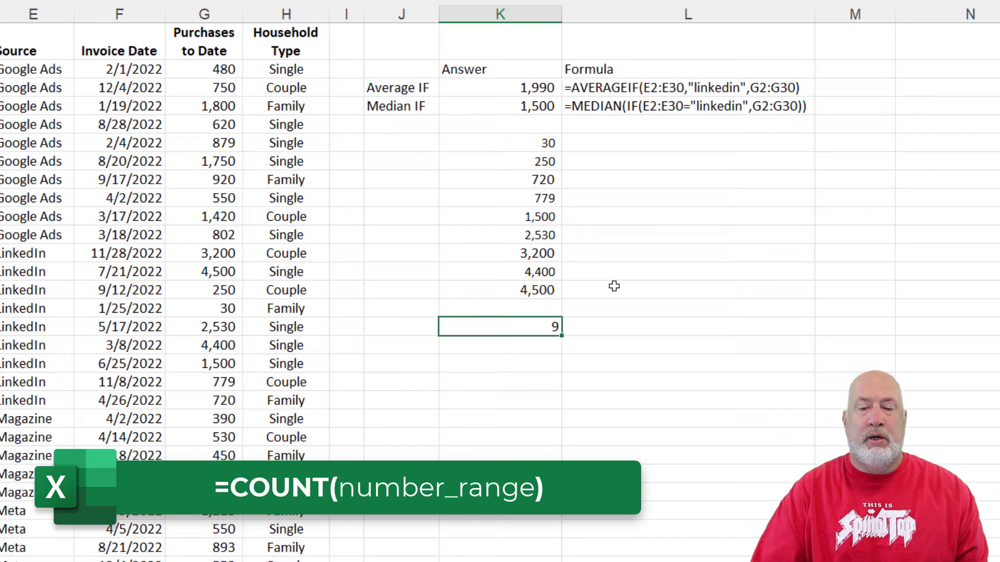
Step: Show the text of K16's COUNT formula in L16 with FORMULATEXT(K16)
{"action": "key", "text": "Right"}
{"action": "type", "text": "=form"}
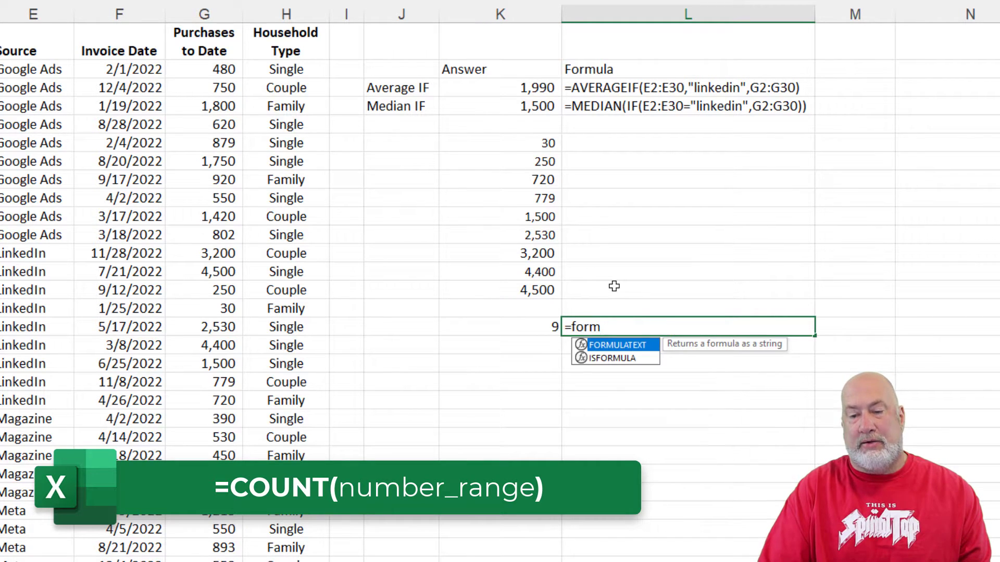
{"action": "key", "text": "Tab"}
{"action": "key", "text": "Left"}
{"action": "key", "text": "Return"}
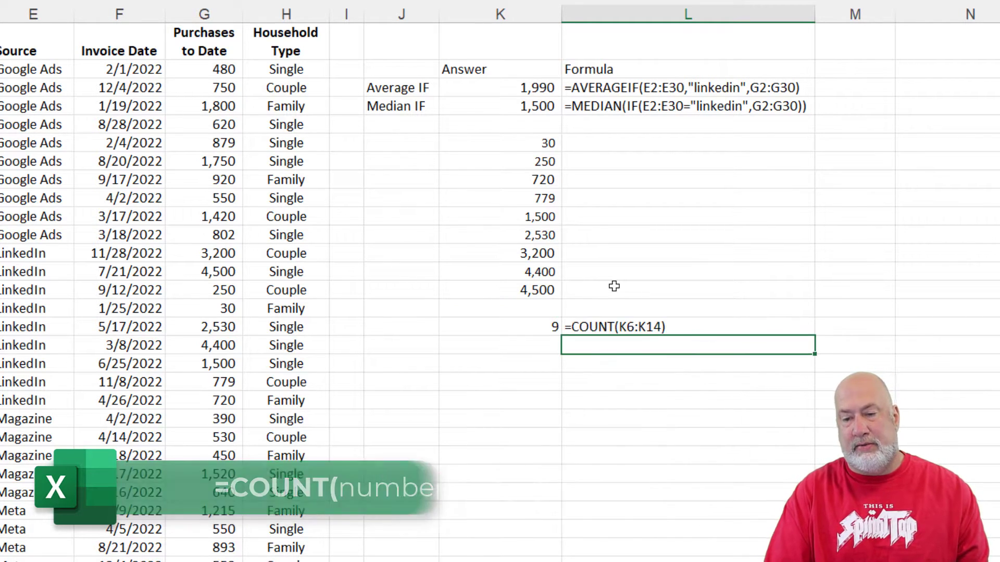
{"action": "key", "text": "Up"}
Step: Replace the number in K9 with a text entry to test how COUNT treats text, and undo the replacement
{"action": "left_click", "coordinate": [527, 206]}
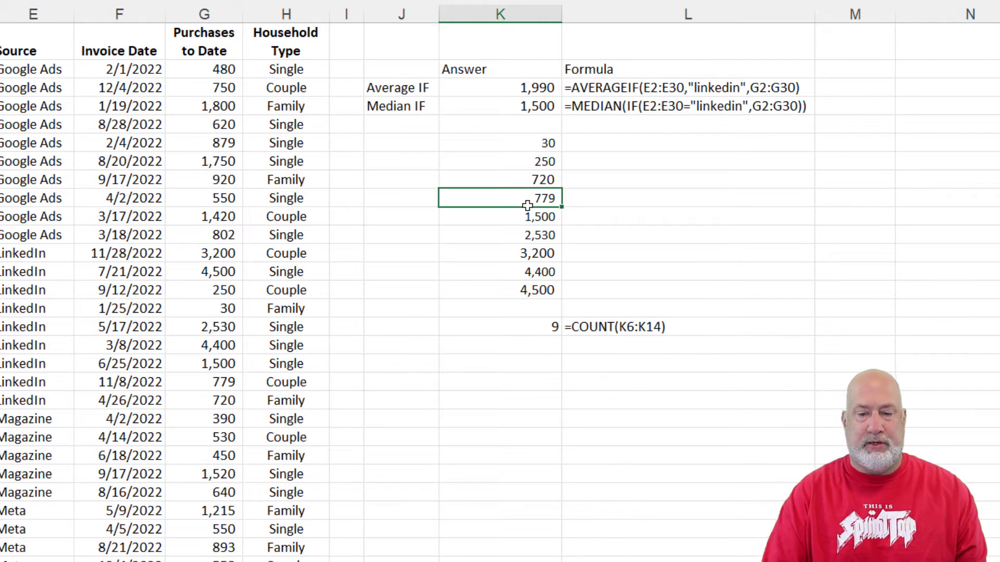
{"action": "type", "text": "chris"}
{"action": "key", "text": "Return"}
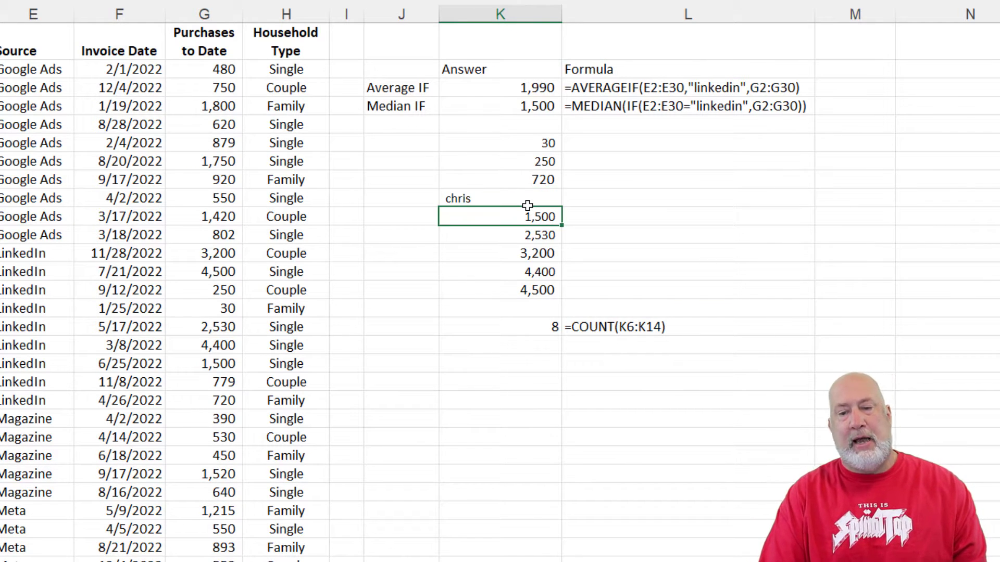
{"action": "left_click", "coordinate": [528, 206]}
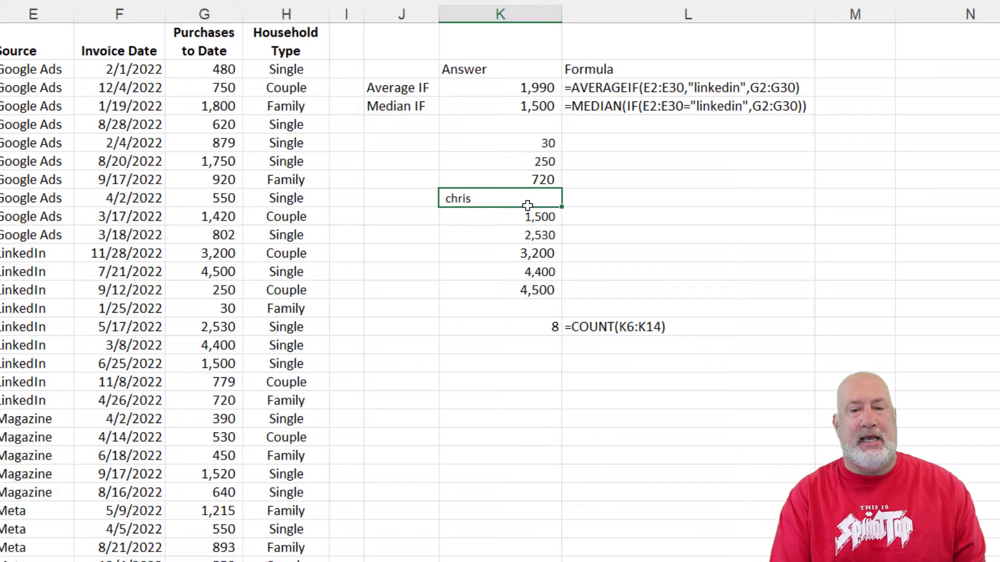
{"action": "key", "text": "ctrl+z"}
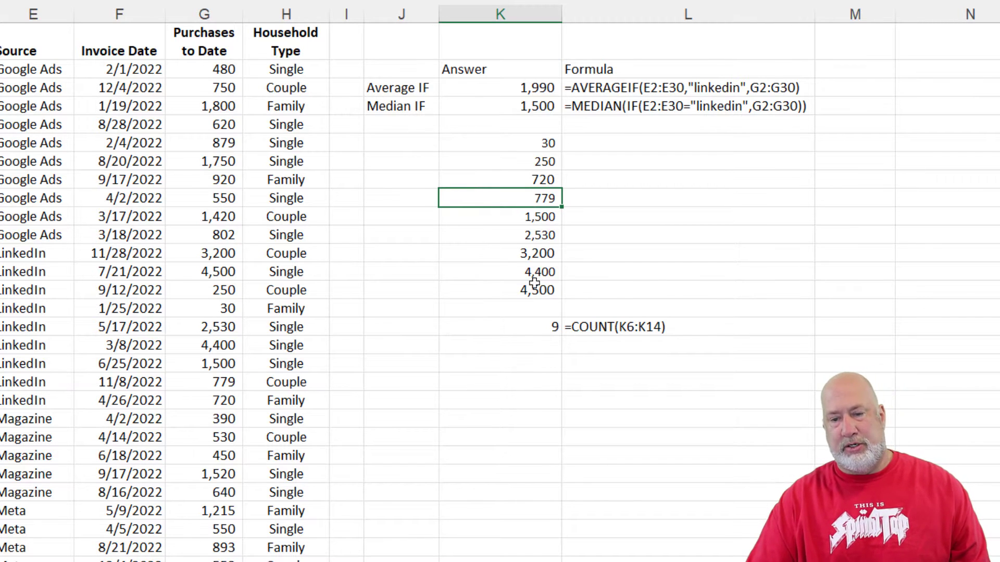
Step: Inspect the count in K16, the AVERAGEIF formula in K3 and the middle value of the sorted list in K10
{"action": "left_click", "coordinate": [532, 325]}
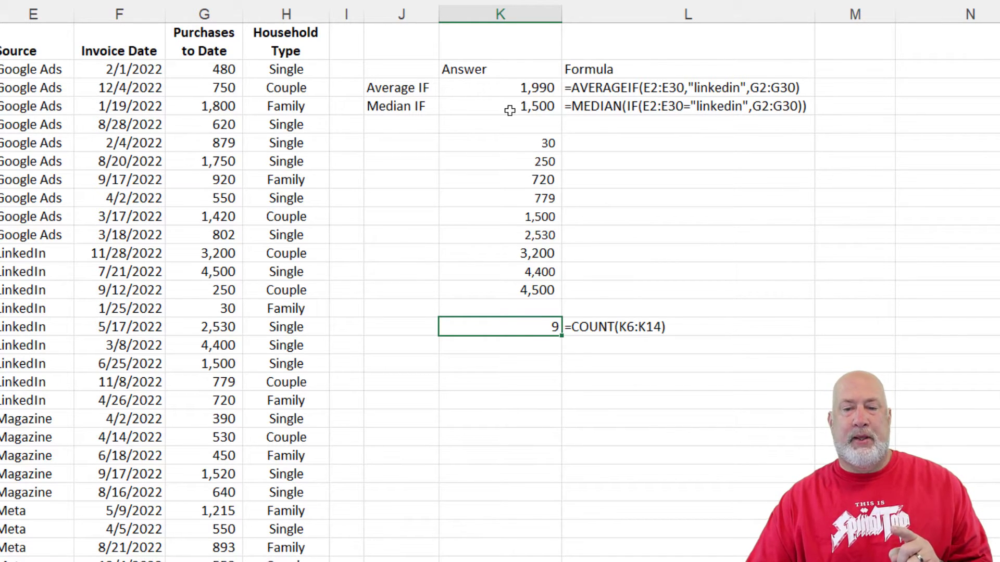
{"action": "double_click", "coordinate": [506, 89]}
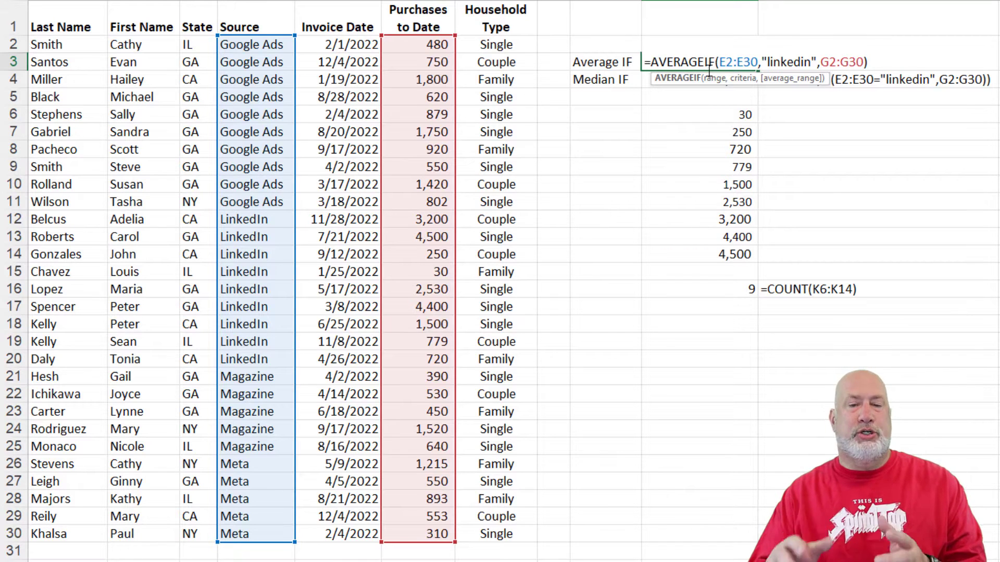
{"action": "key", "text": "Escape"}
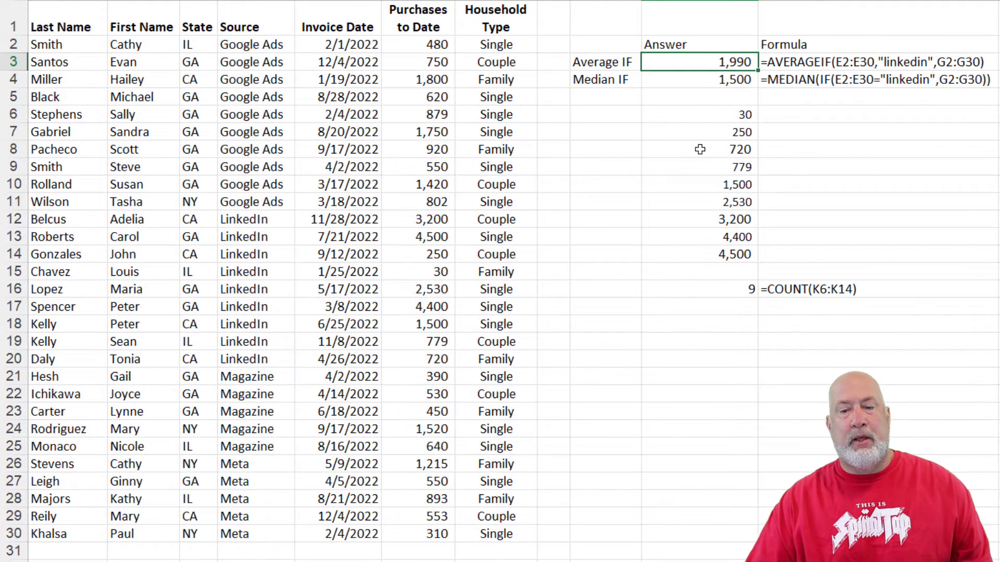
{"action": "left_click", "coordinate": [698, 181]}
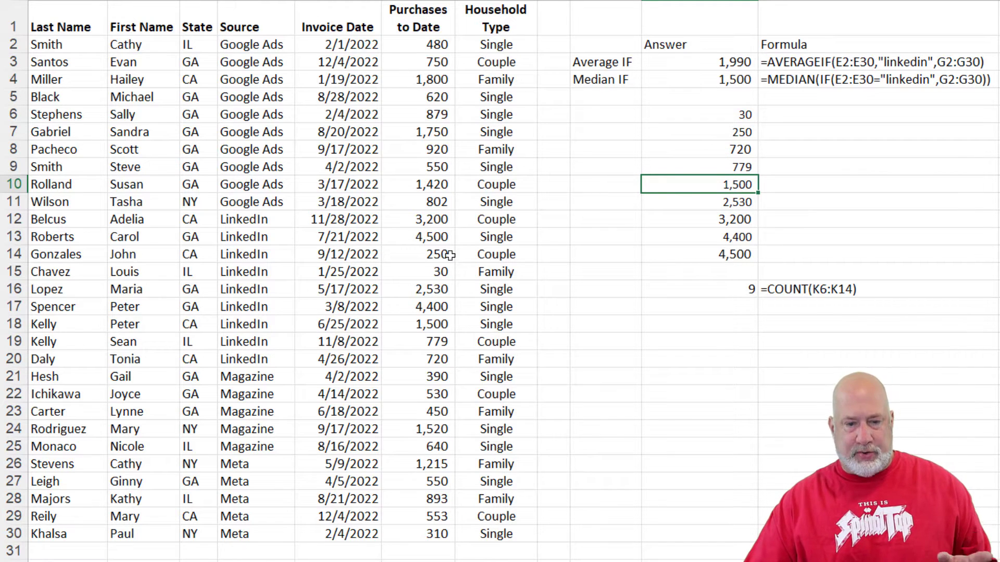
Step: Open a custom sort for the customer data and mark the data as having headers
{"action": "left_click", "coordinate": [433, 284]}
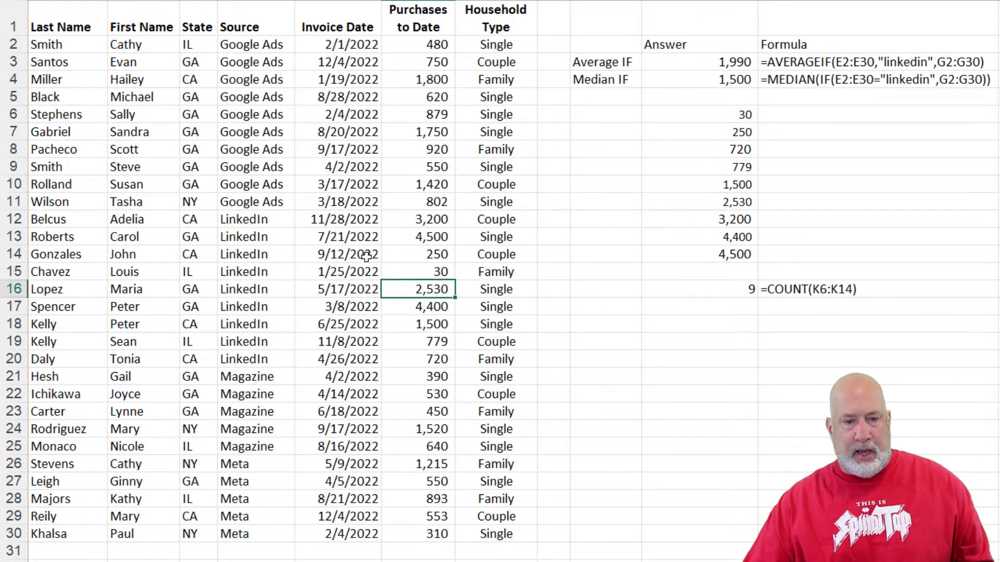
{"action": "left_click", "coordinate": [279, 237]}
{"action": "left_click", "coordinate": [404, 233]}
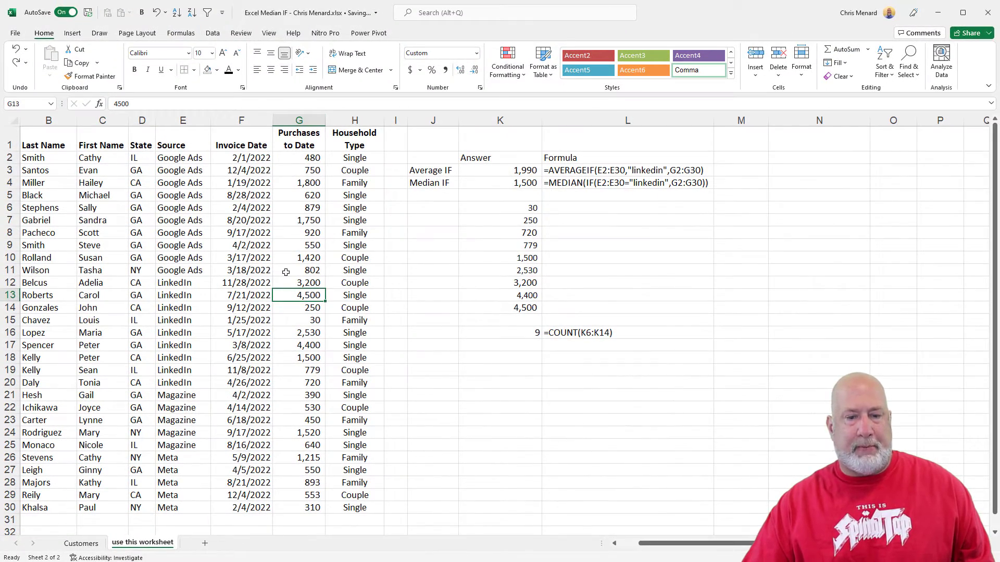
{"action": "right_click", "coordinate": [179, 306]}
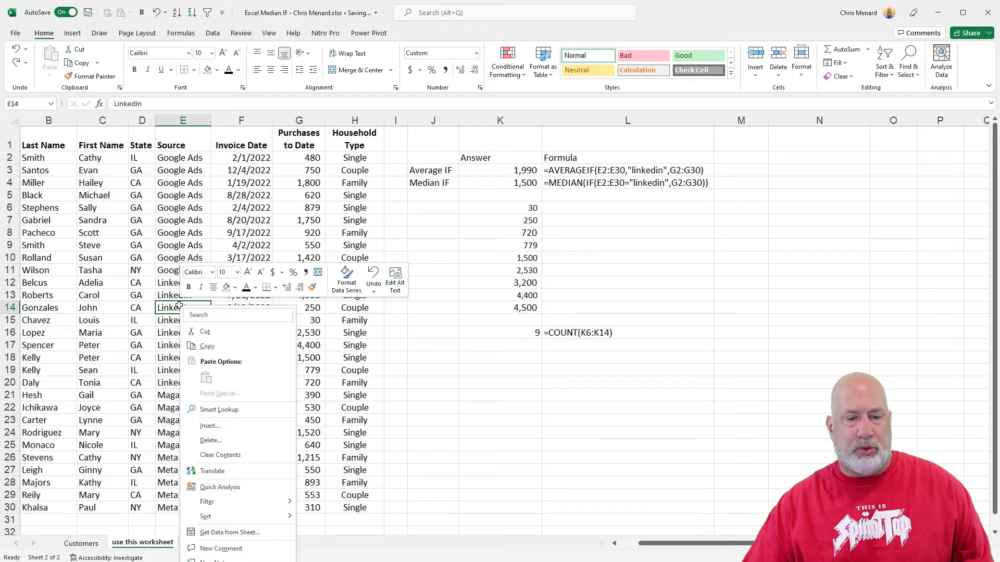
{"action": "left_click", "coordinate": [213, 33]}
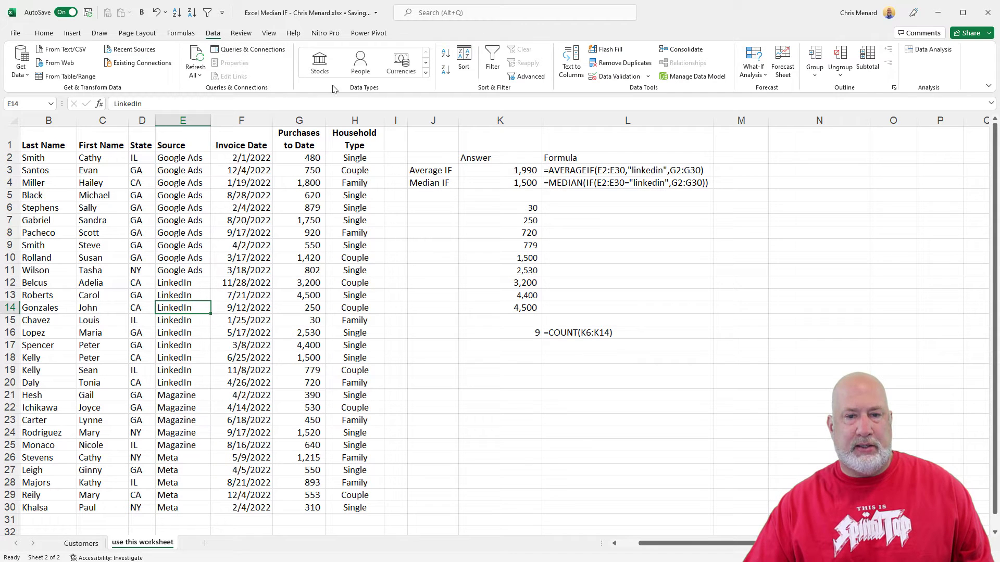
{"action": "left_click", "coordinate": [463, 60]}
{"action": "left_click", "coordinate": [582, 248]}
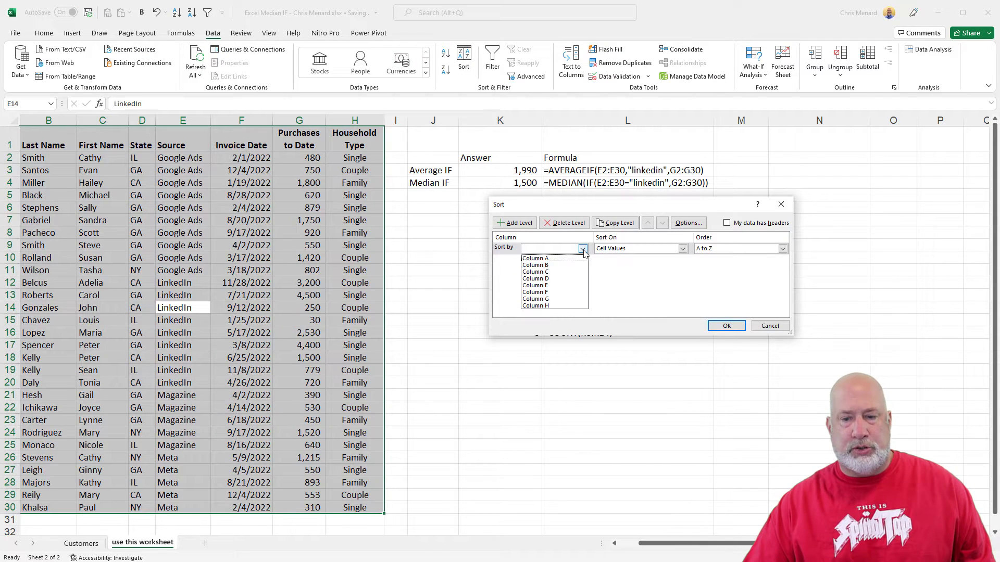
{"action": "left_click", "coordinate": [728, 228]}
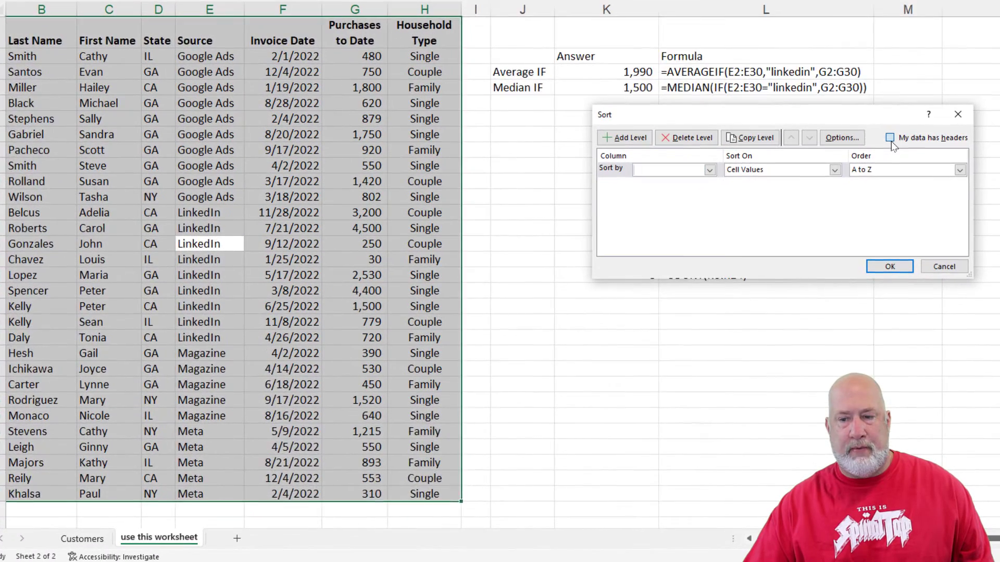
{"action": "left_click", "coordinate": [890, 138]}
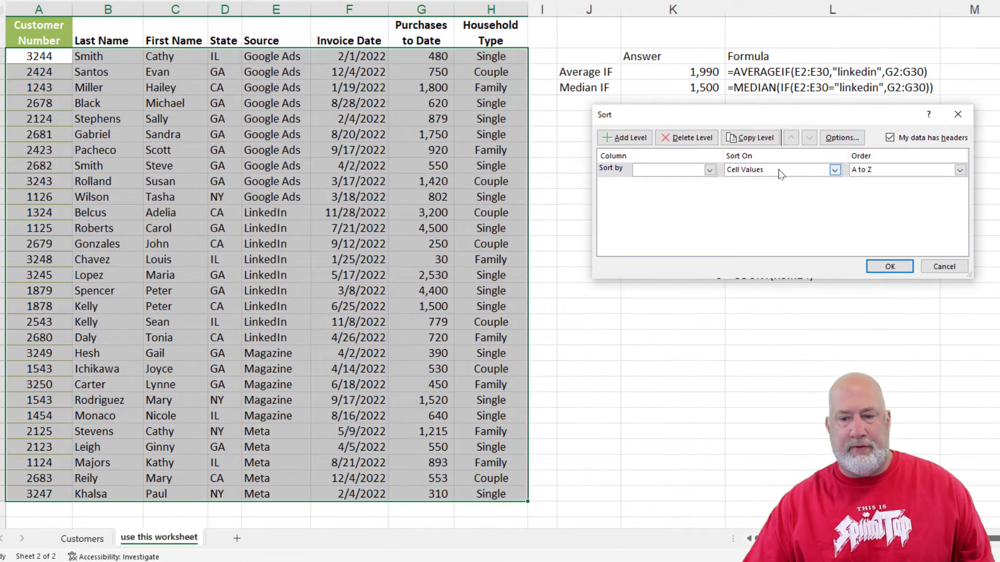
Step: Sort the customer data by Source from A to Z, and within that by Purchases to Date in ascending order
{"action": "left_click", "coordinate": [708, 170]}
{"action": "left_click", "coordinate": [646, 216]}
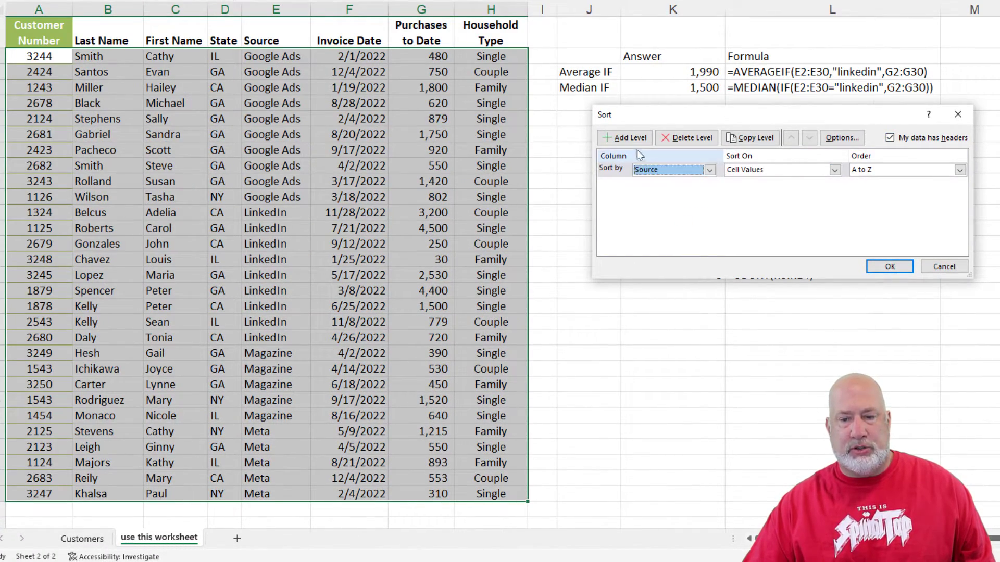
{"action": "left_click", "coordinate": [626, 137]}
{"action": "left_click", "coordinate": [710, 185]}
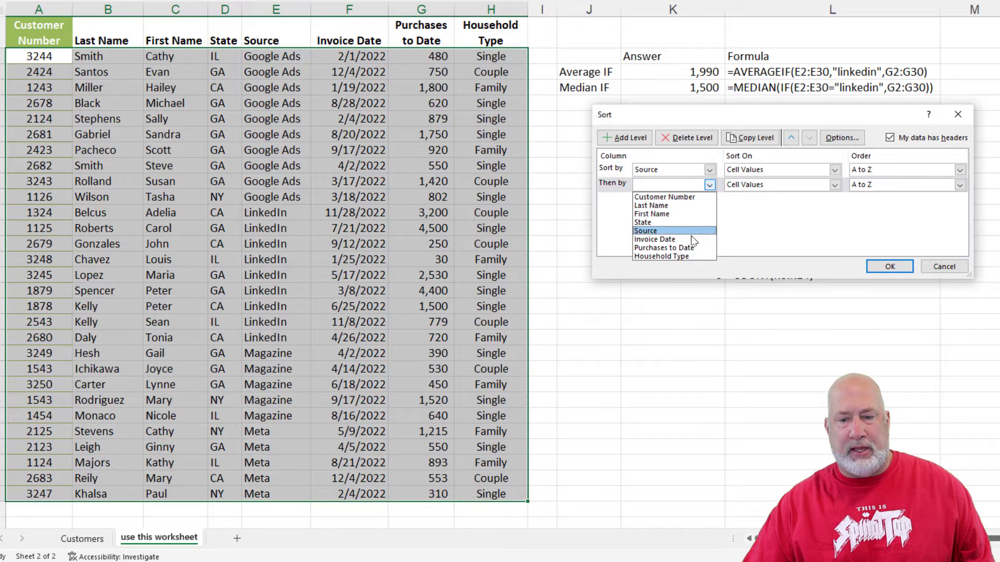
{"action": "left_click", "coordinate": [666, 247]}
{"action": "left_click", "coordinate": [888, 267]}
Step: Clear the 1,500 LinkedIn purchase in G16 to see how a blank affects the average and median
{"action": "left_click", "coordinate": [276, 243]}
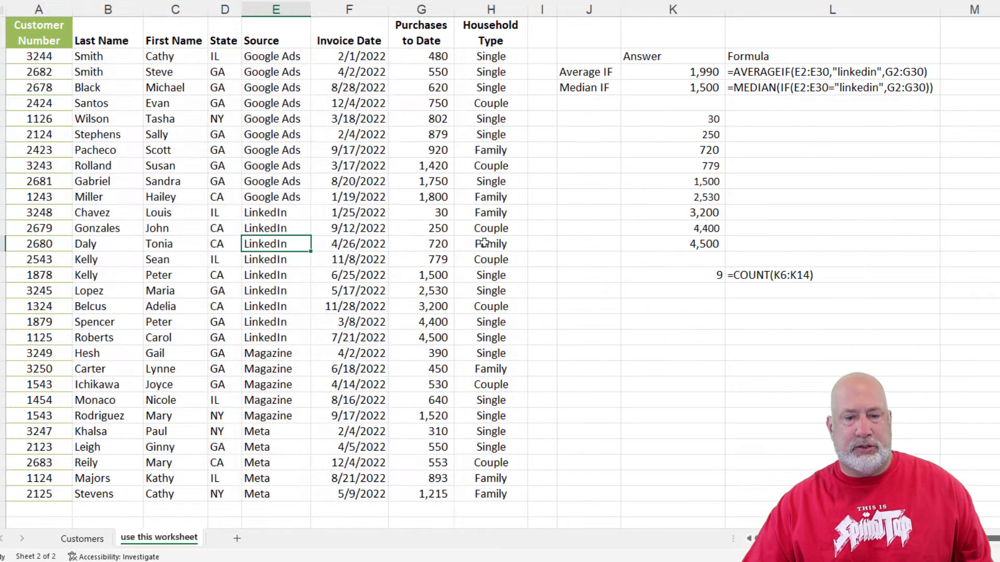
{"action": "left_click", "coordinate": [411, 214]}
{"action": "left_click", "coordinate": [415, 275]}
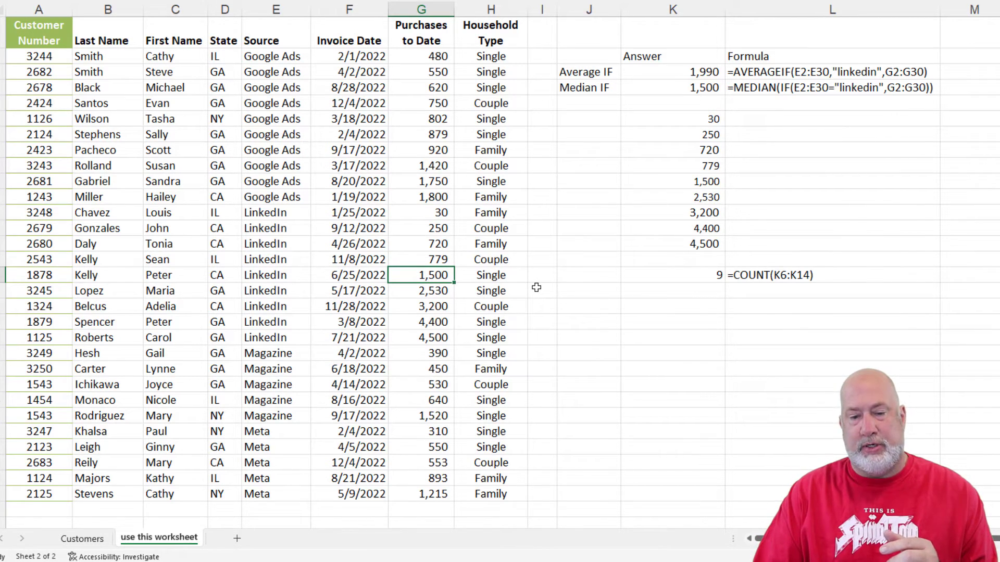
{"action": "key", "text": "Delete"}
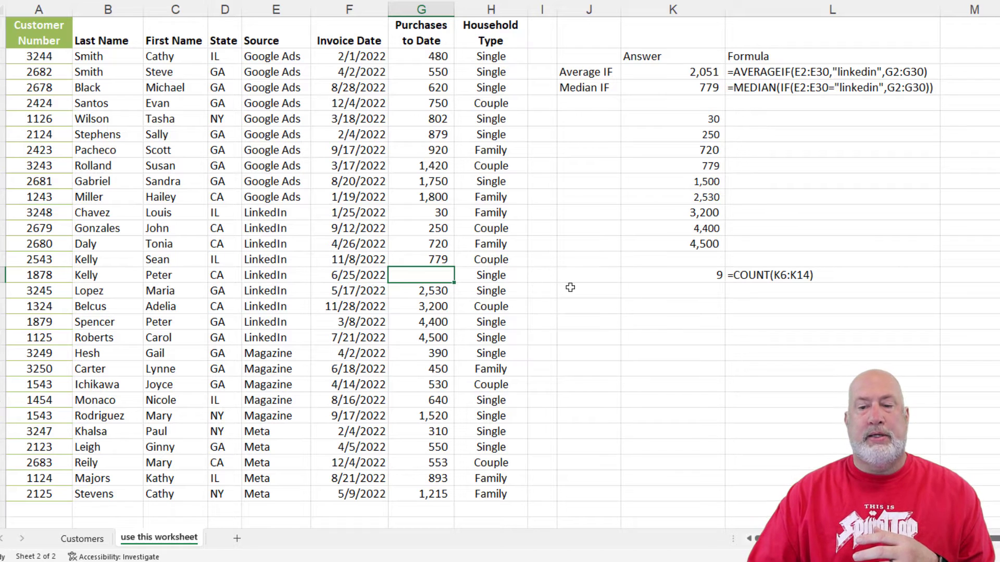
Step: Clear the matching 1,500 value in K10 of the sorted purchases list
{"action": "left_click", "coordinate": [645, 86]}
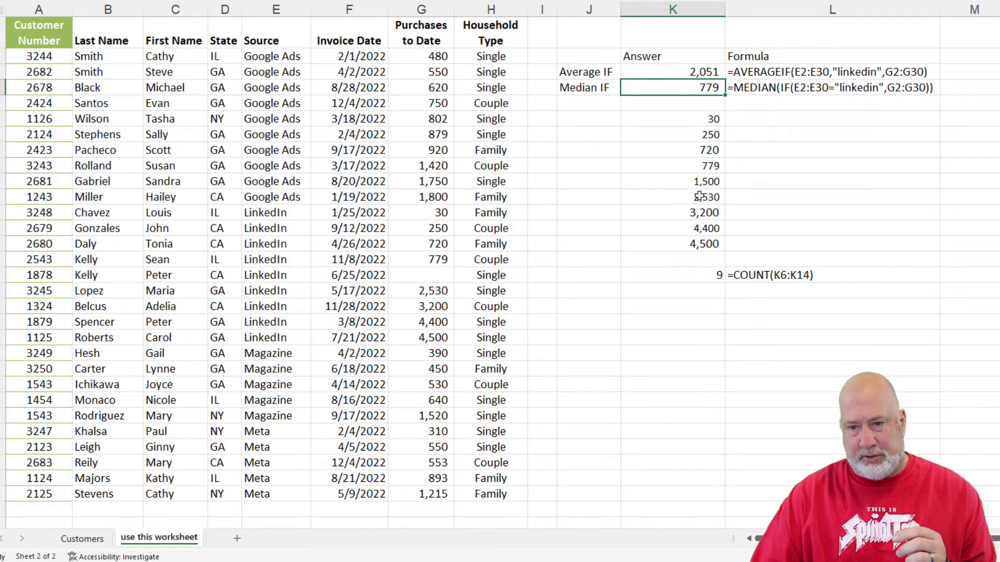
{"action": "left_click", "coordinate": [690, 182]}
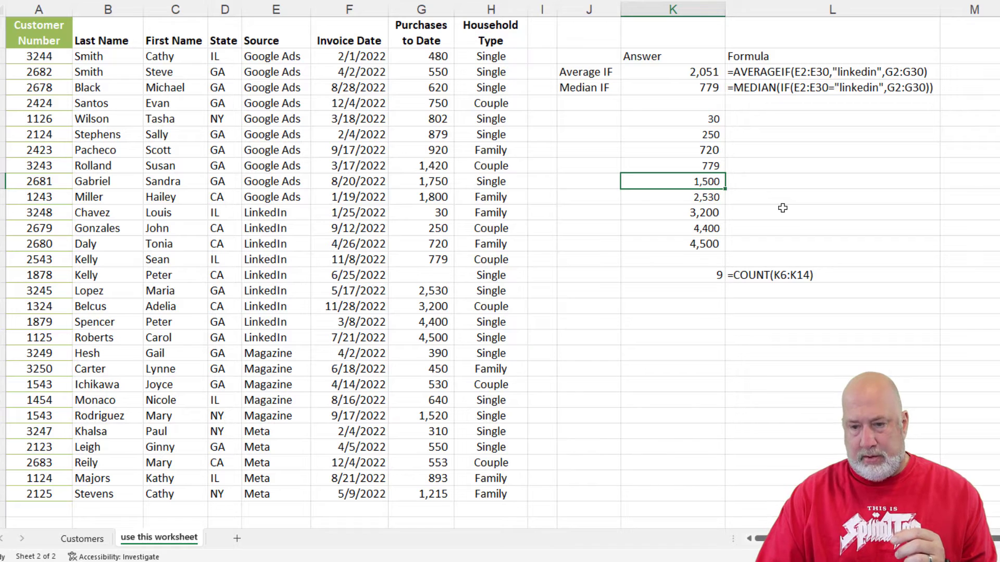
{"action": "key", "text": "Delete"}
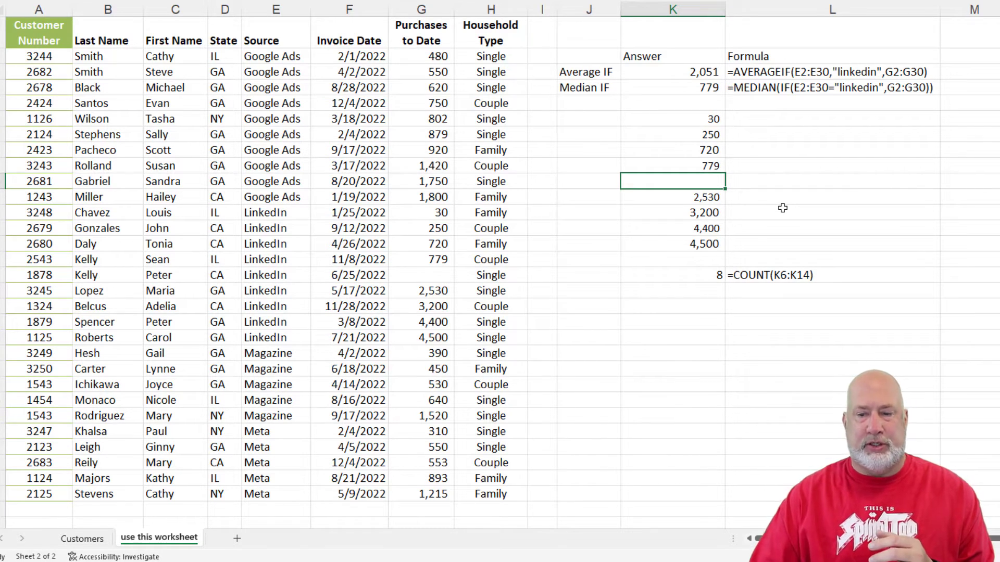
Step: Get the average of the two middle values in K9:K11 and place 1,655 in K19
{"action": "left_click", "coordinate": [694, 165]}
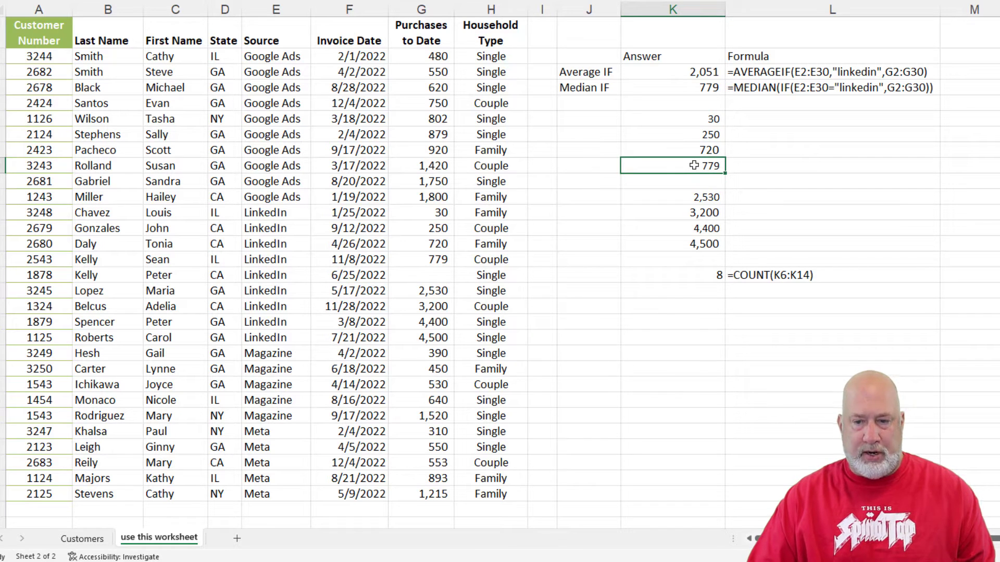
{"action": "left_click_drag", "start_coordinate": [694, 165], "coordinate": [681, 197]}
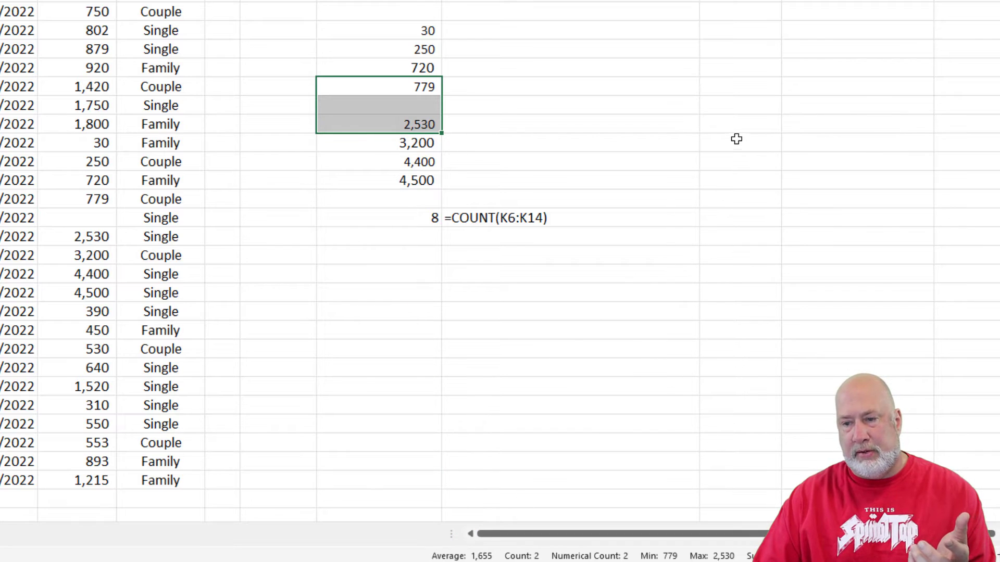
{"action": "left_click", "coordinate": [372, 267]}
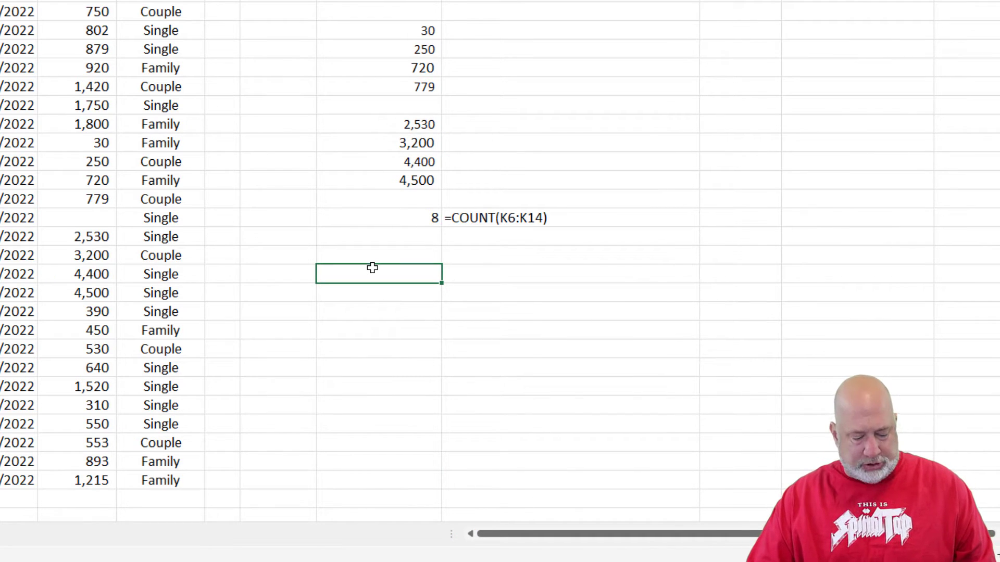
{"action": "type", "text": "1,655"}
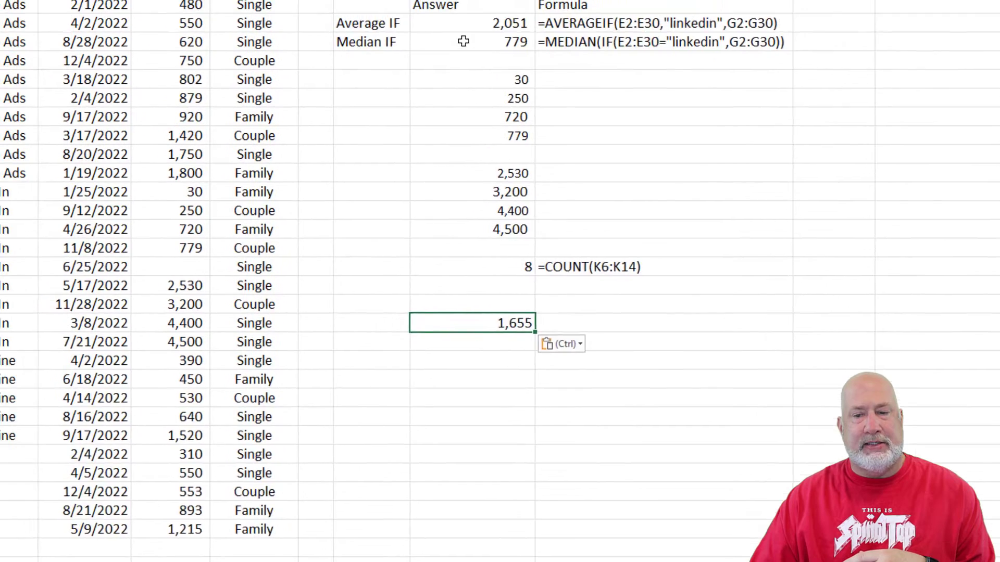
Step: Examine the Median IF result in K4 against the blank purchase in G16 and the average of the middle values in K19
{"action": "left_click", "coordinate": [580, 107]}
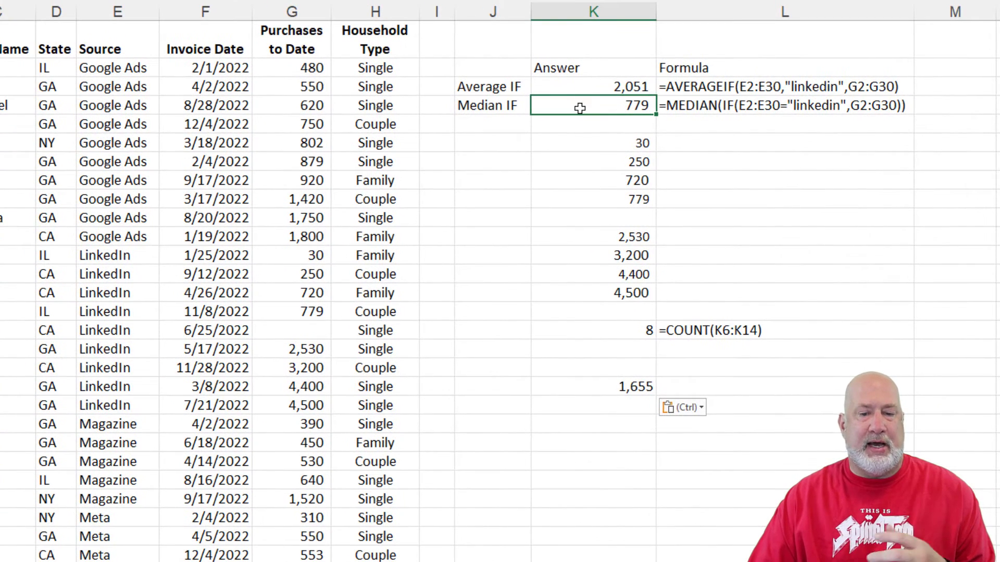
{"action": "left_click", "coordinate": [294, 325]}
{"action": "left_click", "coordinate": [578, 103]}
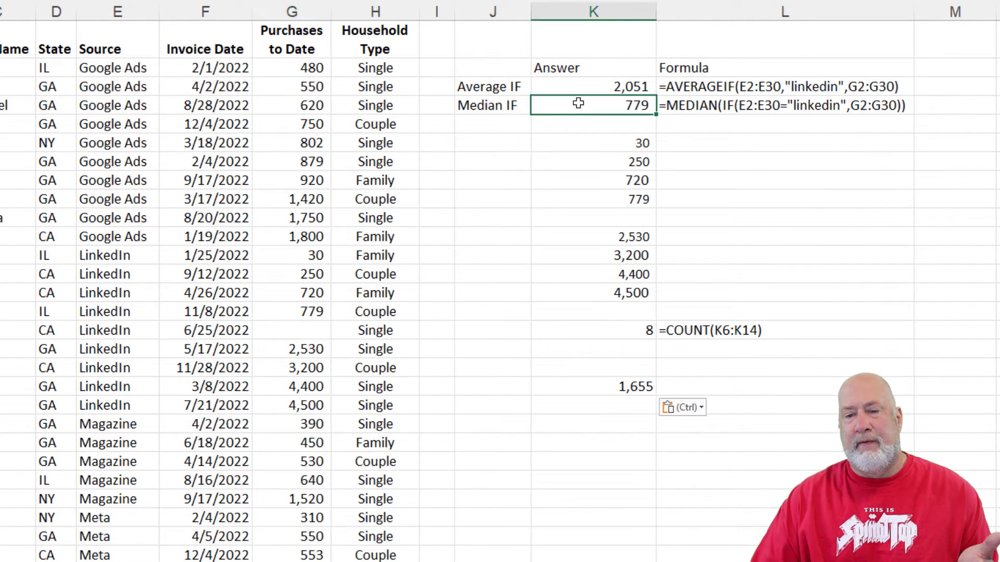
{"action": "double_click", "coordinate": [578, 103]}
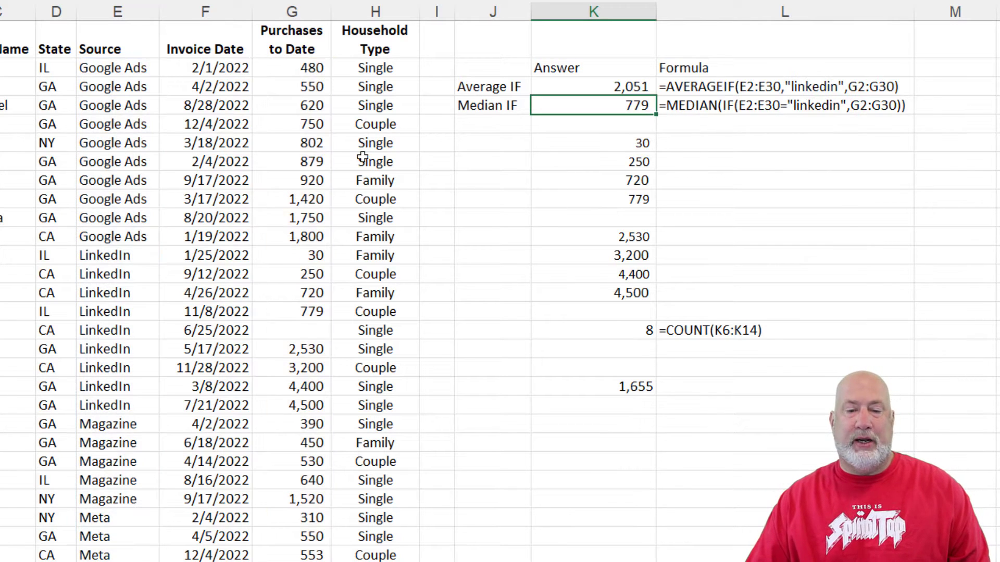
{"action": "left_click", "coordinate": [330, 154]}
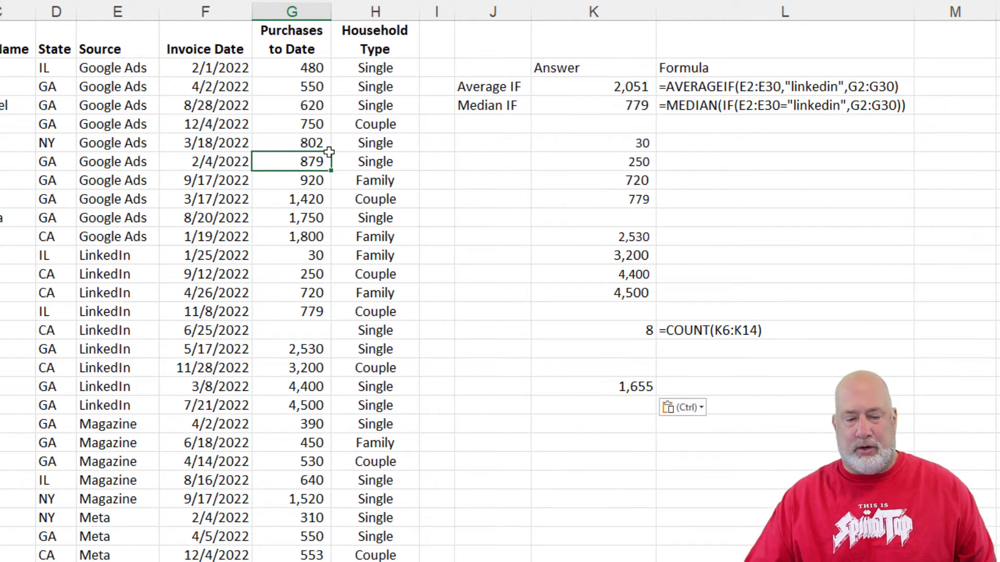
{"action": "left_click", "coordinate": [457, 239]}
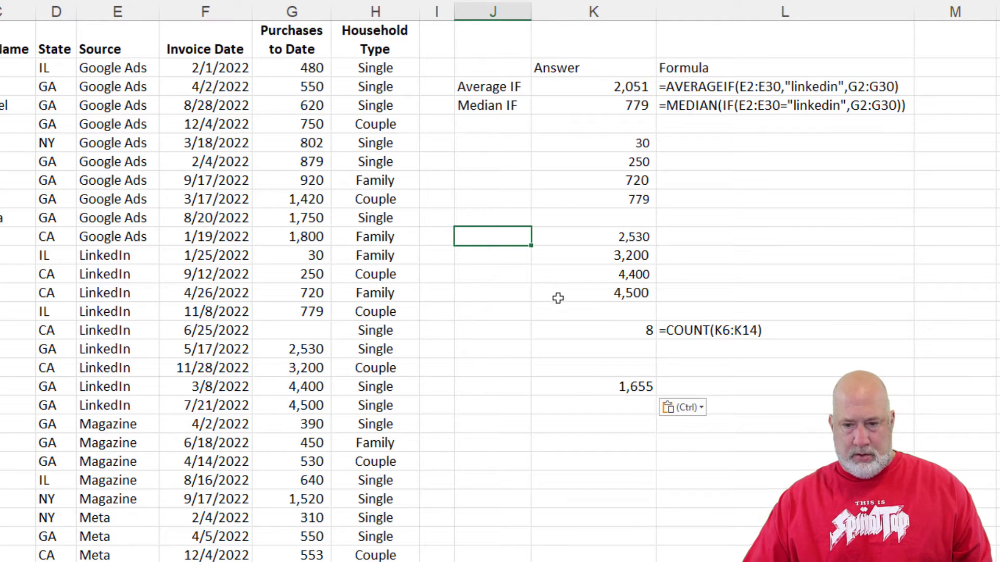
{"action": "left_click", "coordinate": [592, 388]}
{"action": "left_click", "coordinate": [268, 147]}
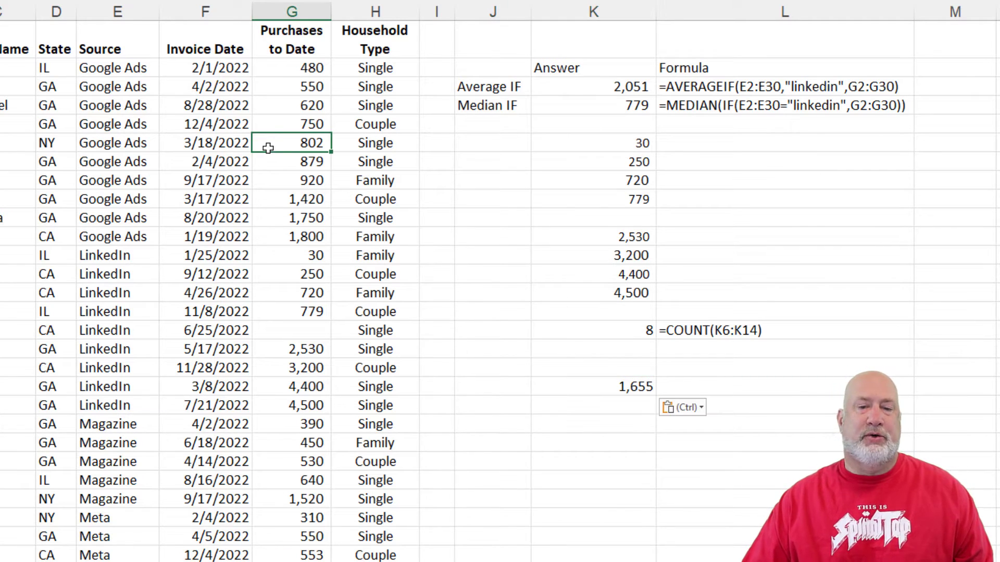
{"action": "left_click", "coordinate": [271, 99]}
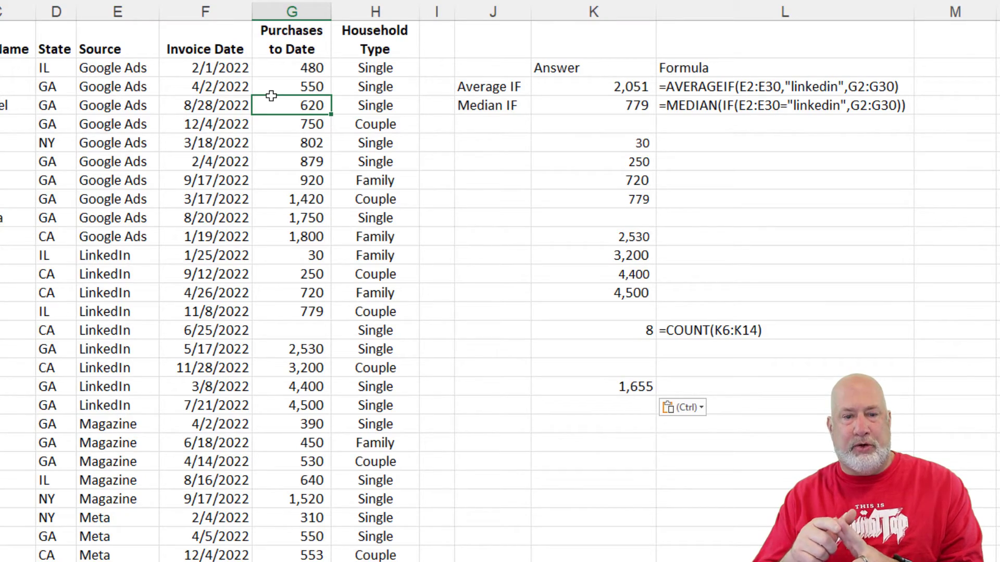
Step: Convert the customer data range A1:H30 into a table with headers
{"action": "left_click", "coordinate": [62, 86]}
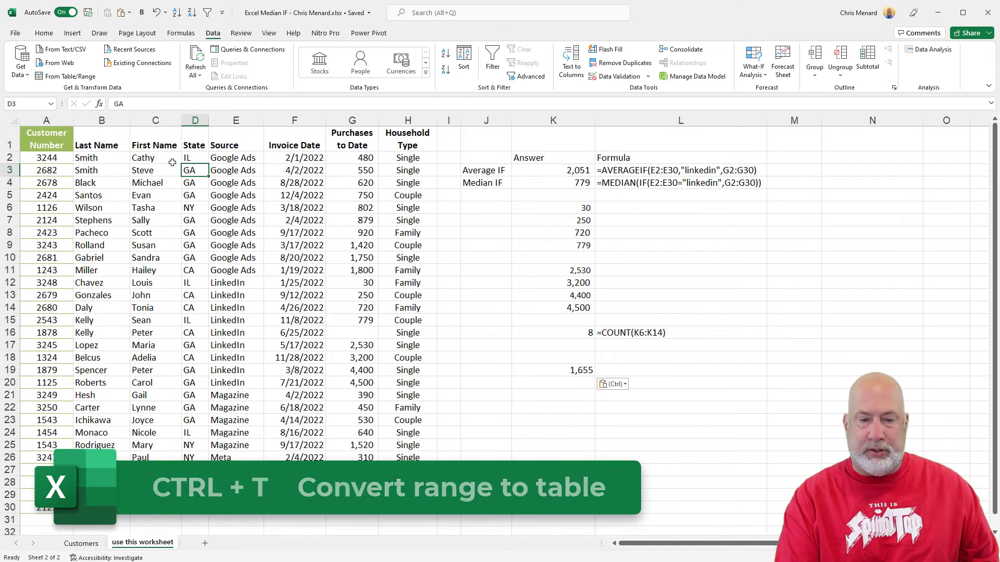
{"action": "key", "text": "ctrl+t"}
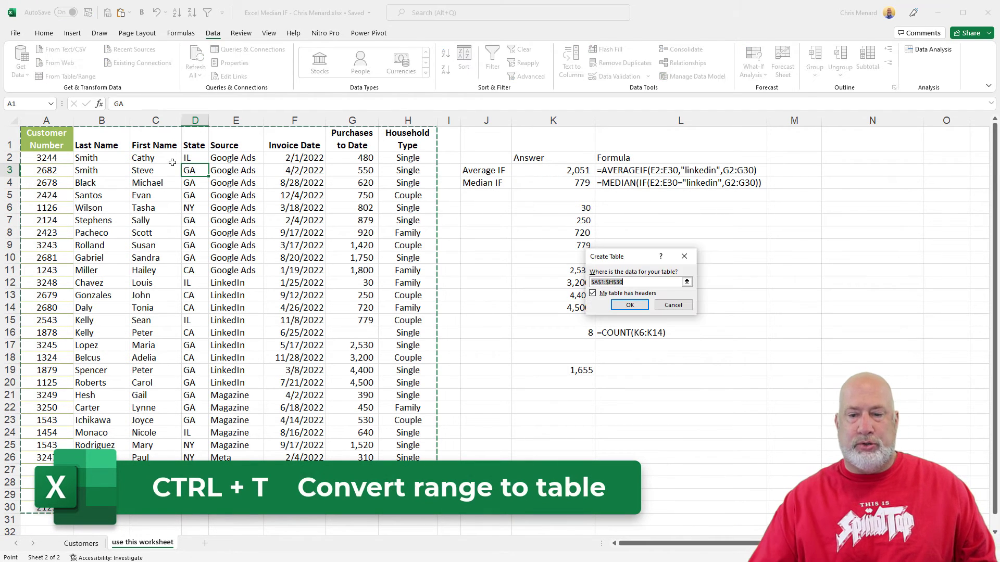
{"action": "left_click", "coordinate": [629, 307]}
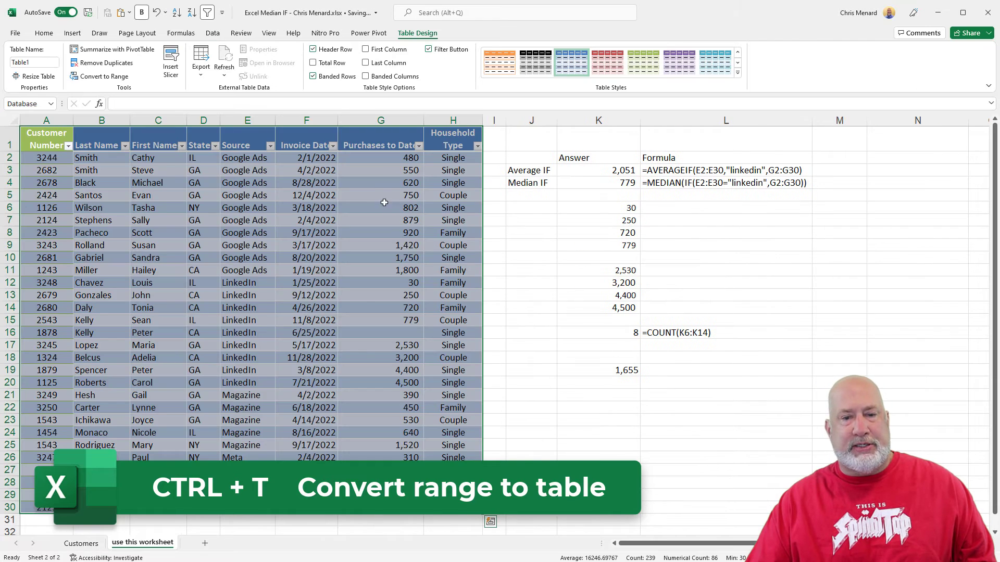
{"action": "left_click", "coordinate": [375, 196]}
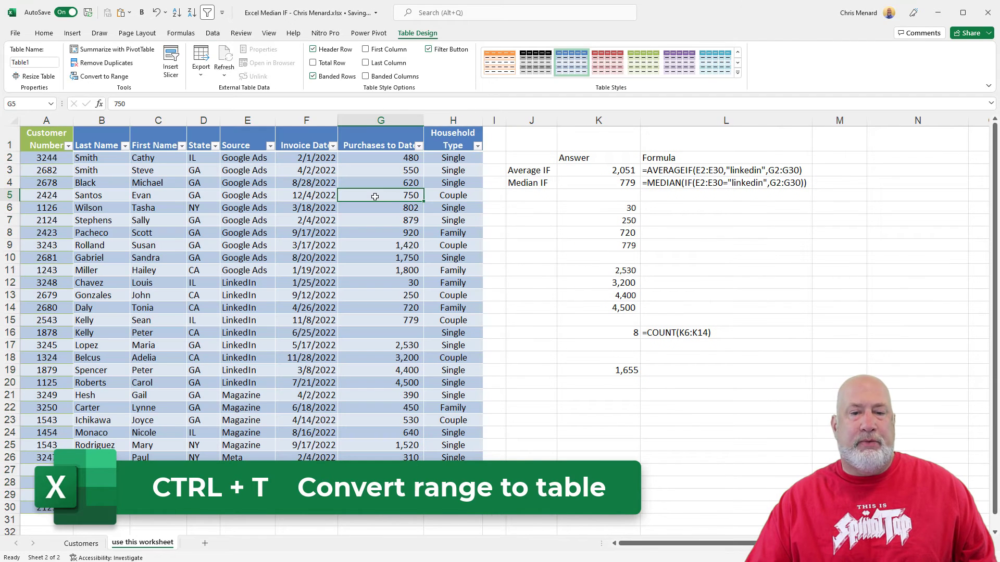
{"action": "left_click", "coordinate": [77, 34]}
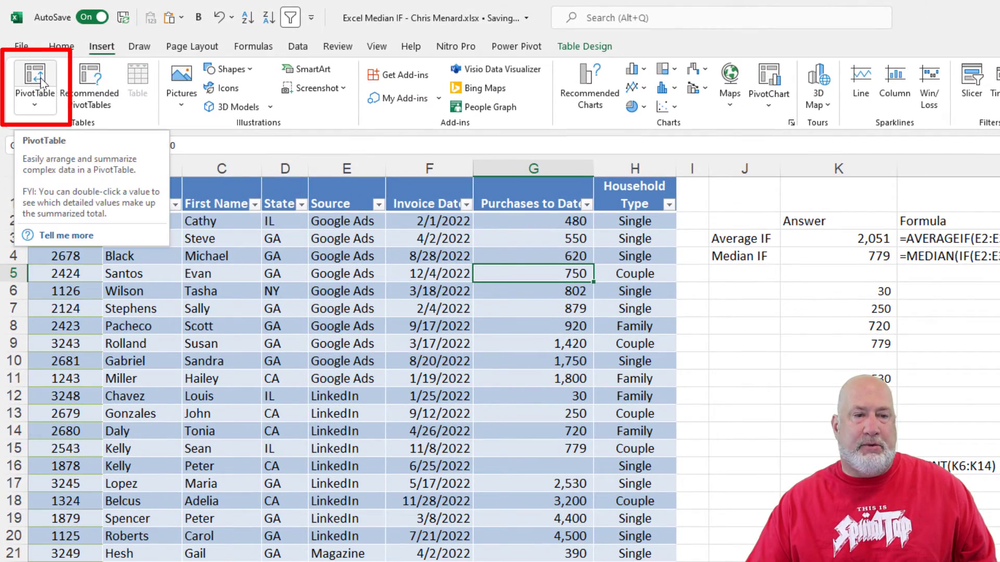
{"action": "left_click", "coordinate": [41, 82]}
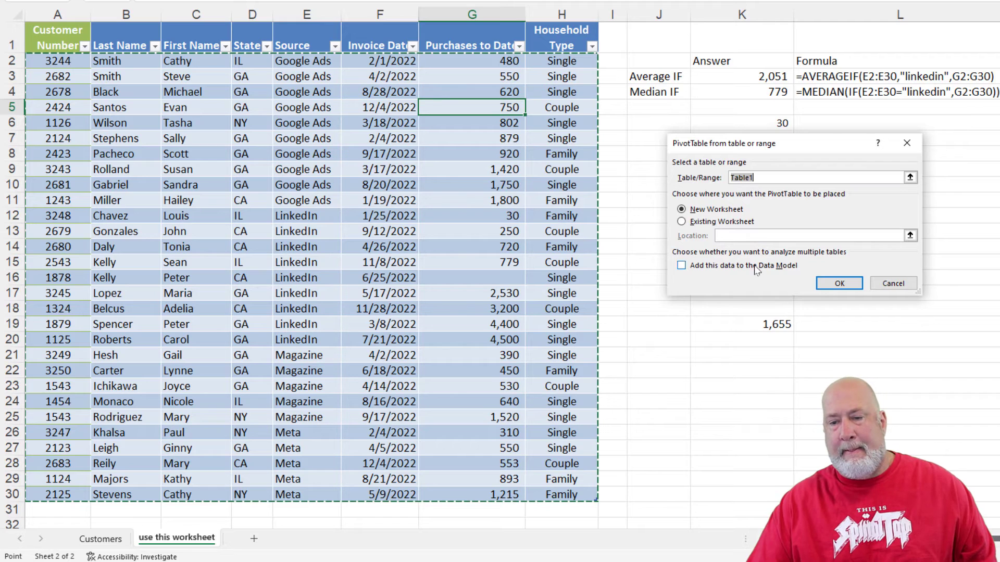
{"action": "left_click", "coordinate": [892, 283]}
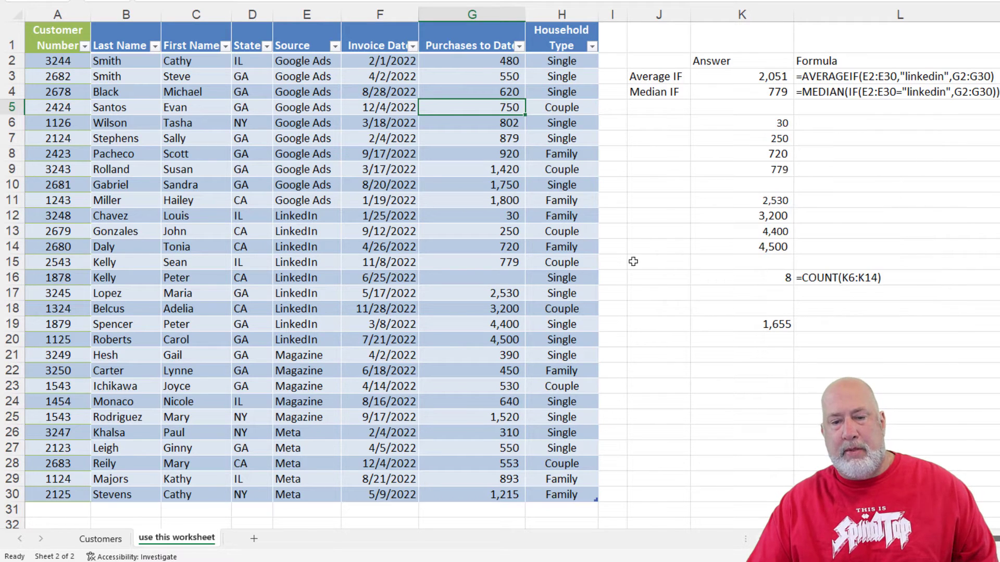
Step: Enter 1500 as the missing LinkedIn purchase amount in G16
{"action": "left_click", "coordinate": [500, 278]}
{"action": "type", "text": "1,5"}
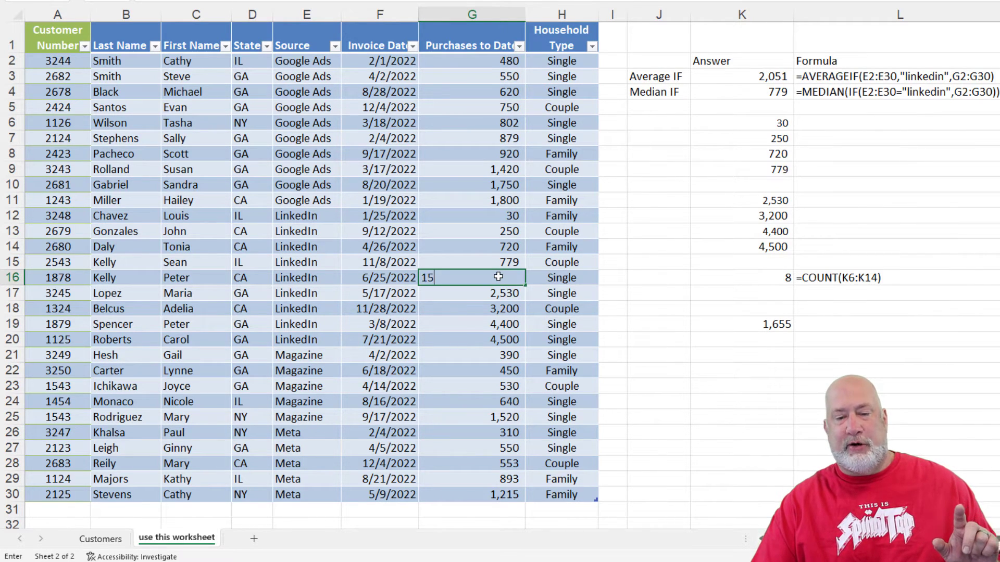
{"action": "type", "text": "00"}
{"action": "key", "text": "Return"}
Step: Create a PivotTable from Table1 on a new worksheet, adding the data to the Data Model
{"action": "left_click", "coordinate": [448, 244]}
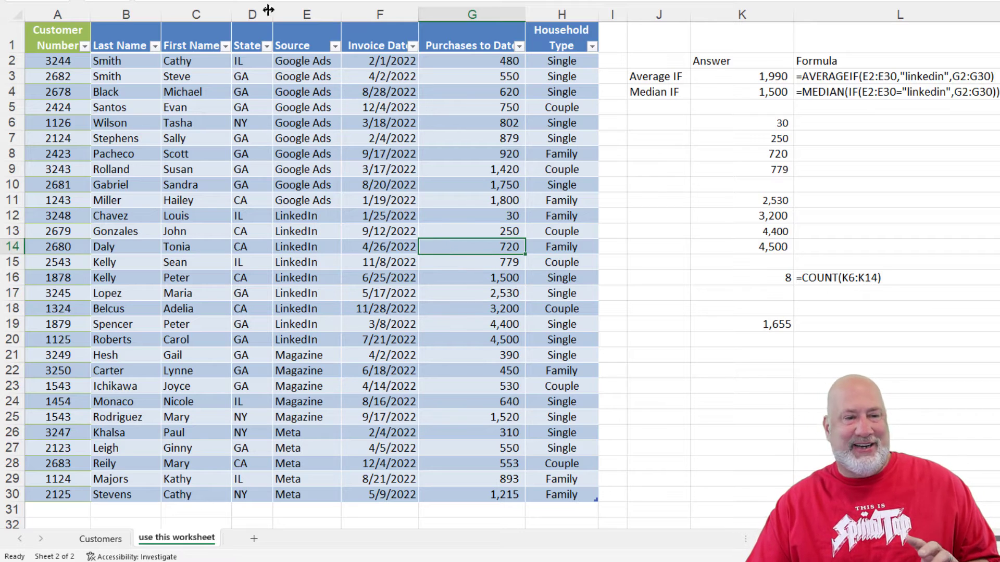
{"action": "key", "text": "alt+n"}
{"action": "key", "text": "v"}
{"action": "key", "text": "t"}
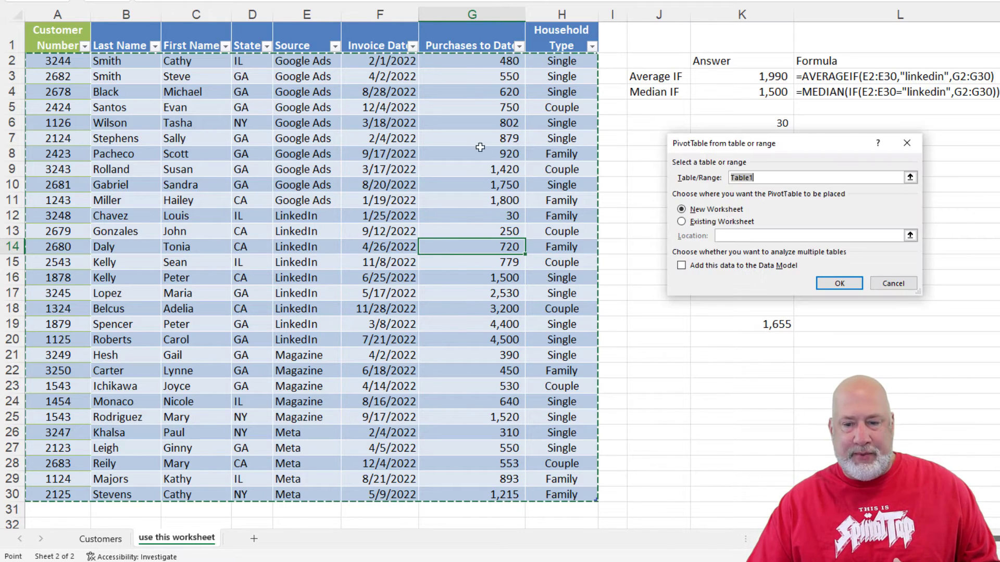
{"action": "left_click_drag", "start_coordinate": [740, 142], "coordinate": [451, 26]}
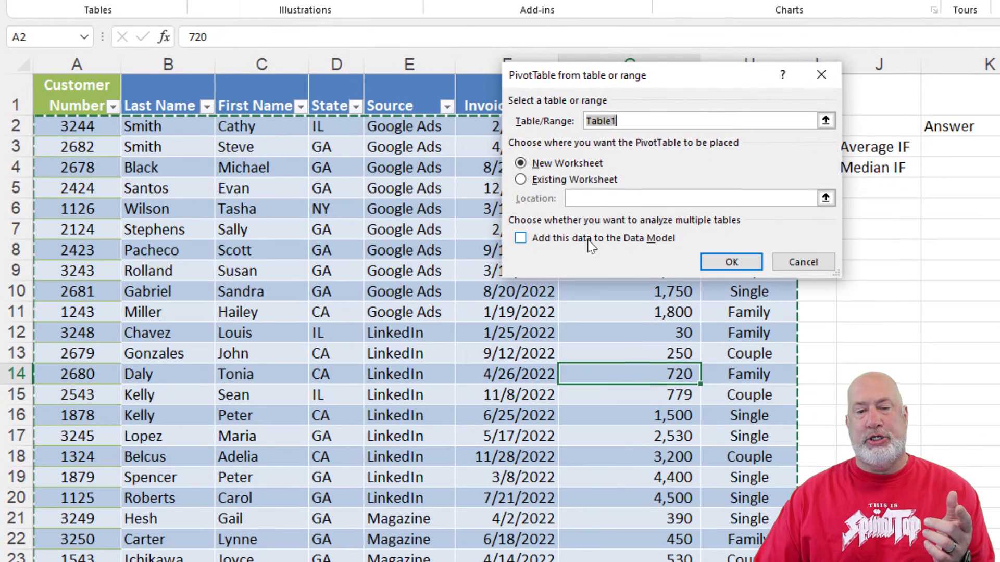
{"action": "left_click", "coordinate": [573, 240]}
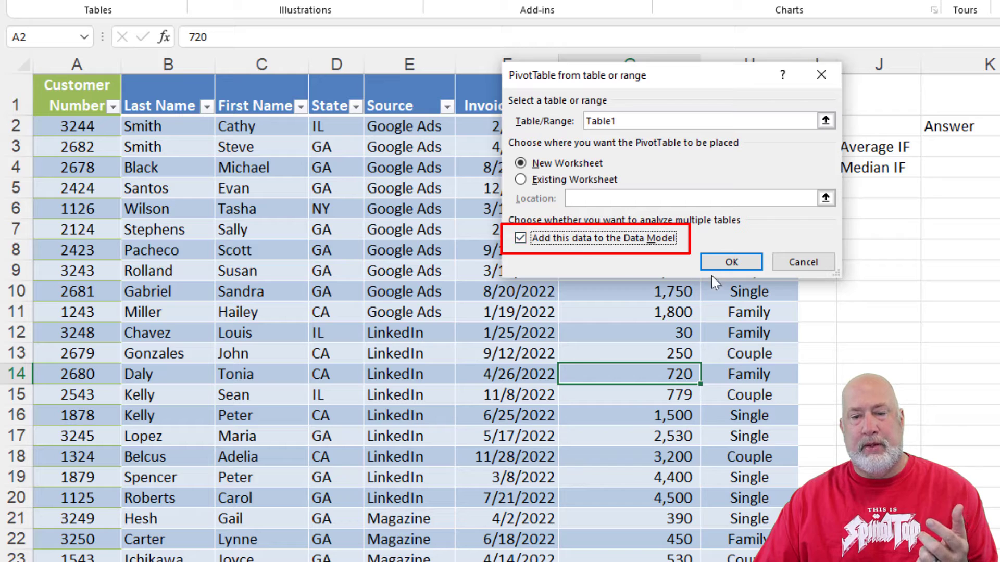
{"action": "left_click", "coordinate": [728, 265]}
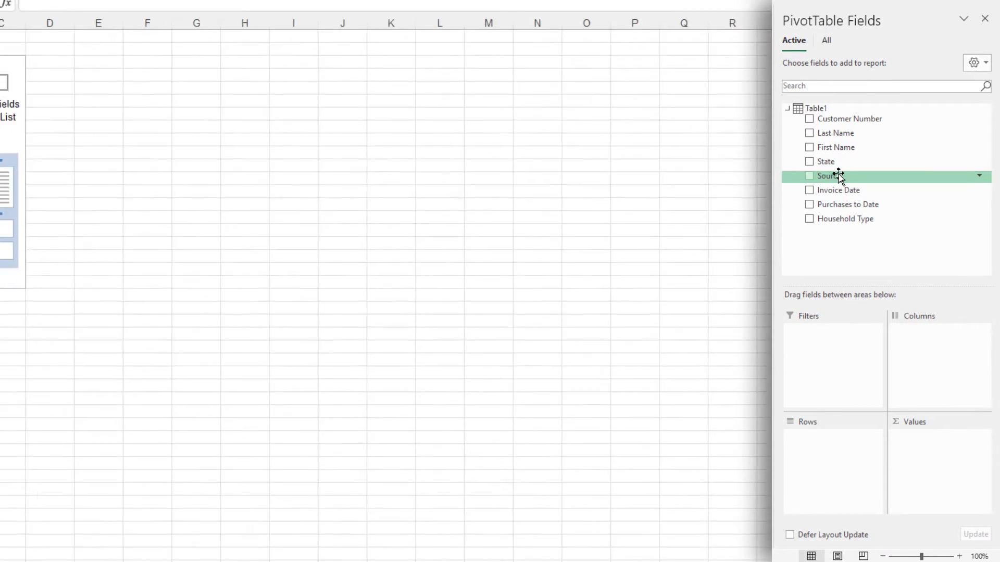
Step: Lay out the PivotTable with Source as rows and Purchases to Date as values
{"action": "left_click_drag", "start_coordinate": [838, 175], "coordinate": [851, 457]}
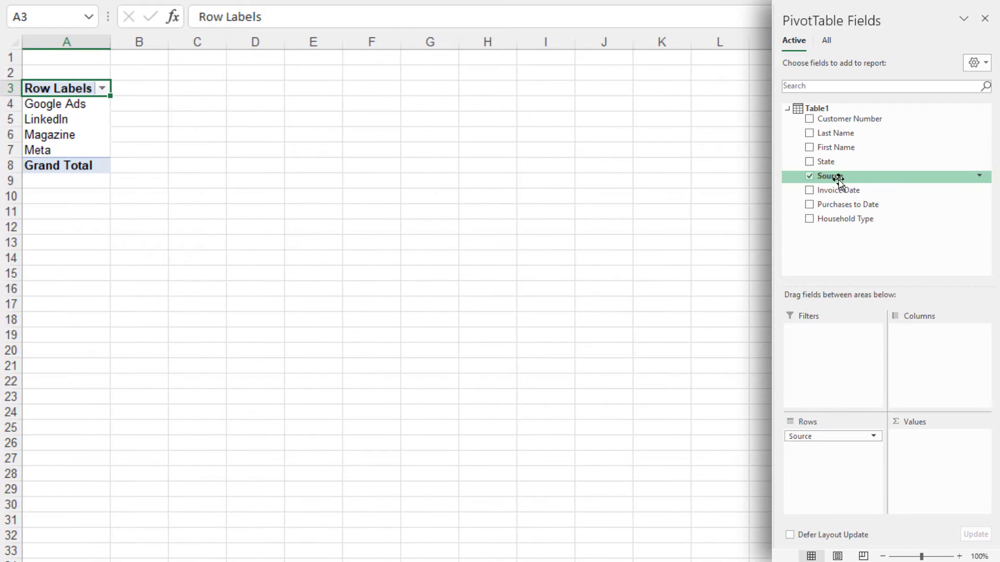
{"action": "left_click_drag", "start_coordinate": [841, 204], "coordinate": [880, 452]}
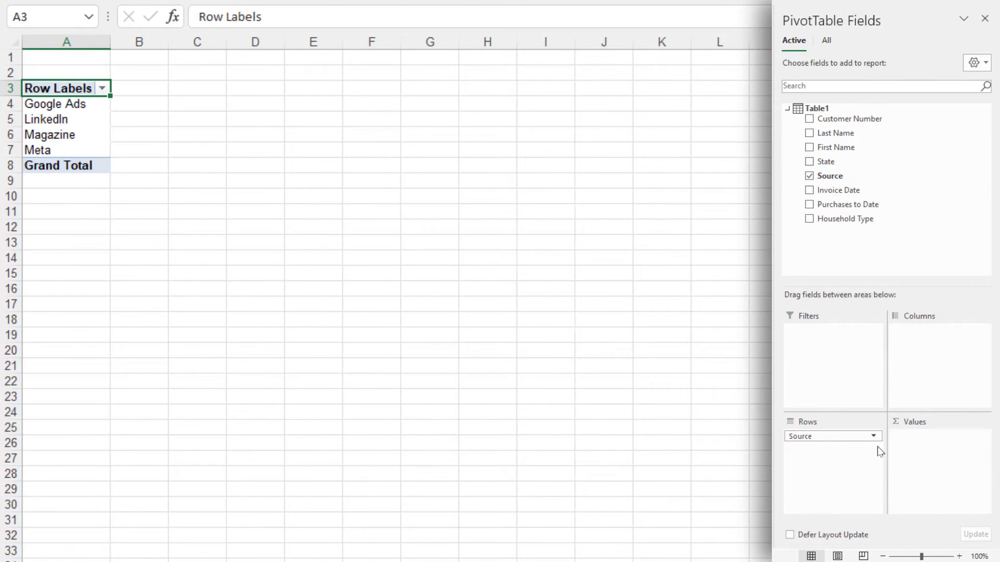
{"action": "left_click", "coordinate": [961, 557]}
{"action": "left_click", "coordinate": [961, 556]}
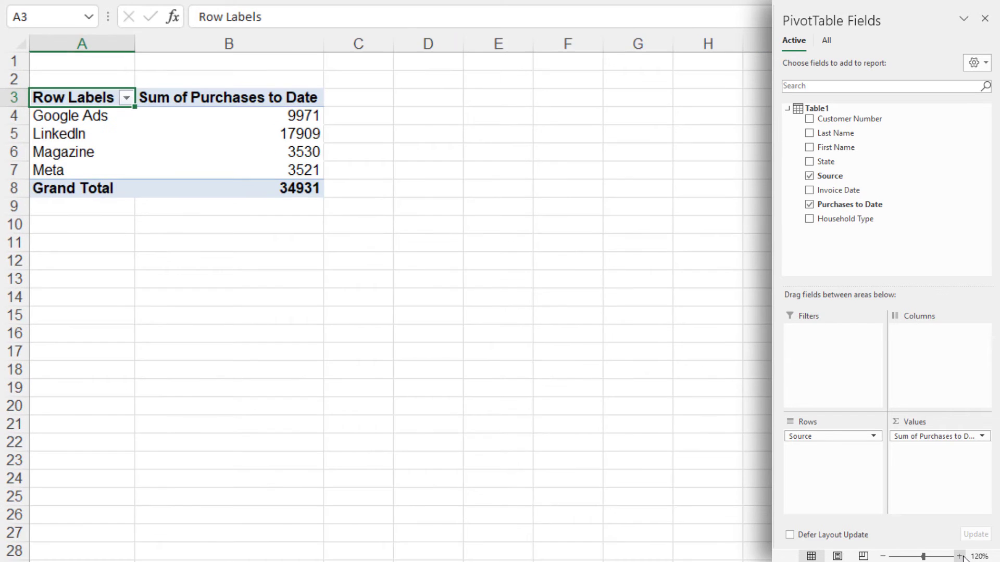
{"action": "left_click", "coordinate": [961, 557]}
{"action": "left_click", "coordinate": [961, 556]}
{"action": "left_click", "coordinate": [961, 557]}
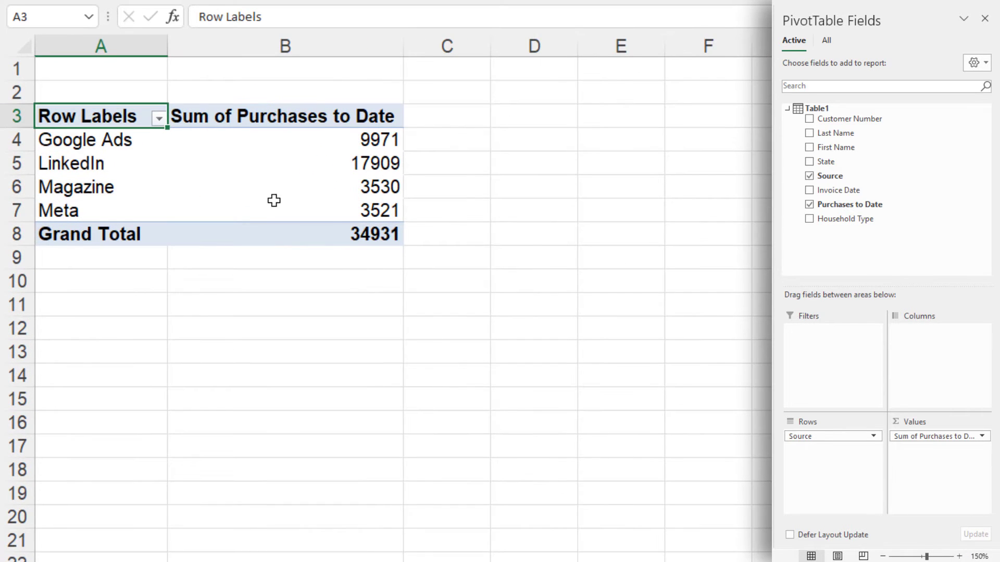
Step: Summarize the PivotTable's Purchases to Date values by average instead of sum
{"action": "right_click", "coordinate": [294, 116]}
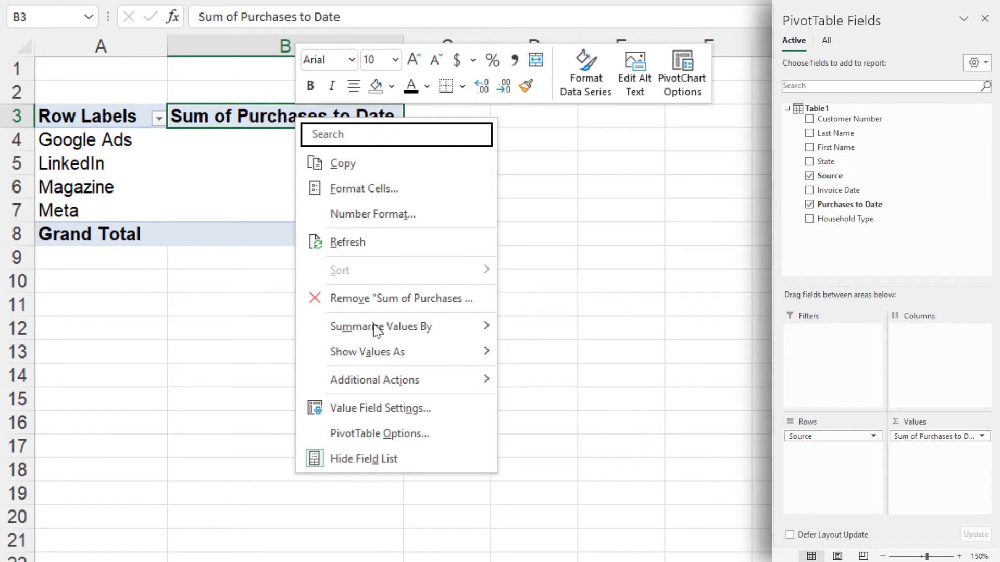
{"action": "mouse_move", "coordinate": [448, 340]}
{"action": "left_click", "coordinate": [548, 377]}
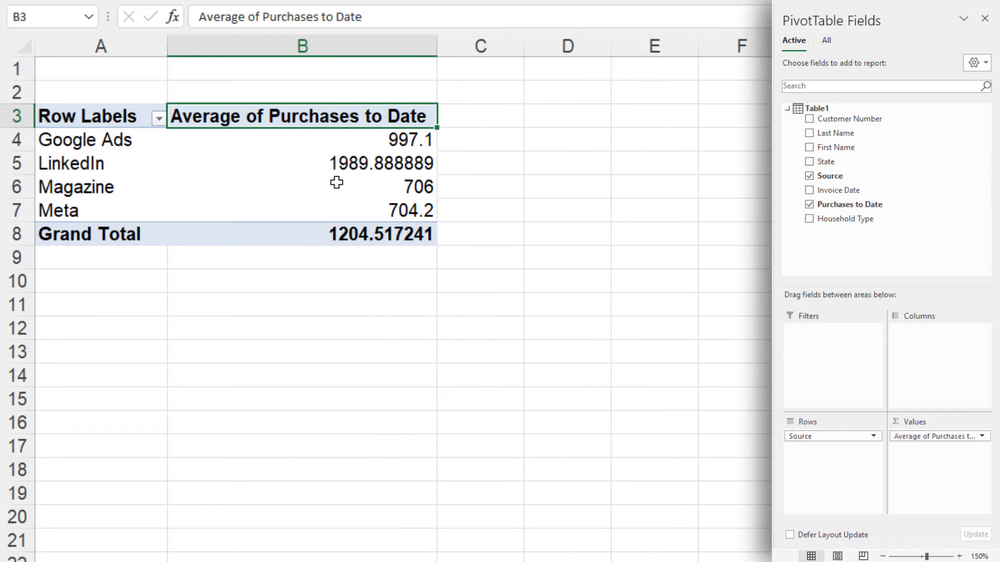
Step: Format the PivotTable averages in B4:B8 with a comma separator and no decimal places
{"action": "left_click_drag", "start_coordinate": [348, 148], "coordinate": [350, 235]}
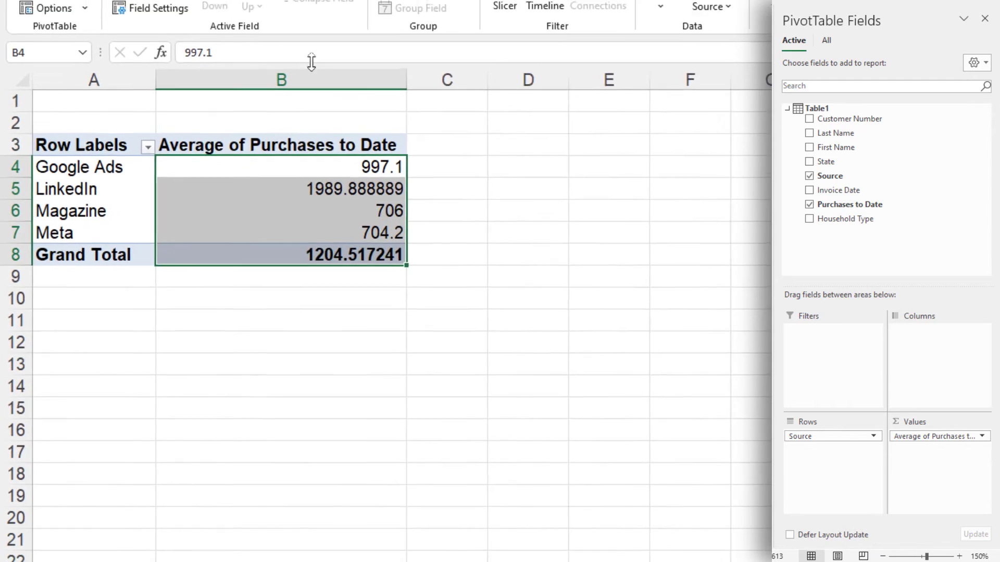
{"action": "left_click", "coordinate": [63, 11]}
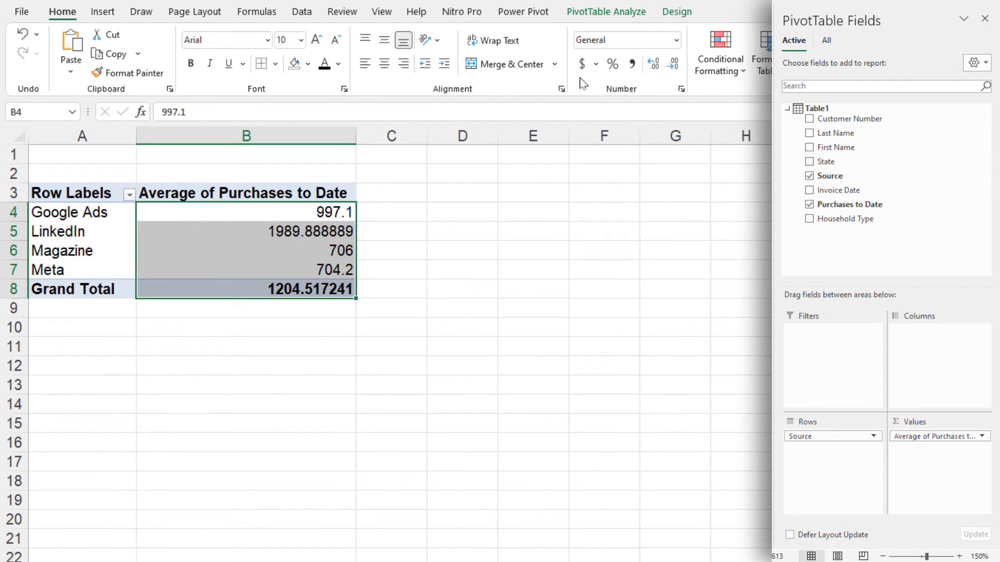
{"action": "left_click", "coordinate": [633, 67]}
{"action": "left_click", "coordinate": [670, 73]}
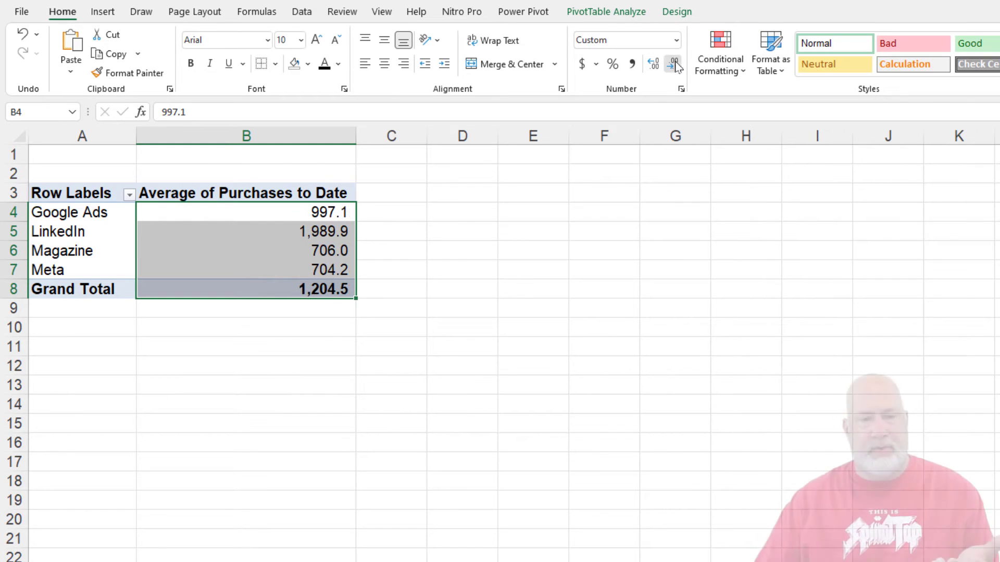
{"action": "left_click", "coordinate": [671, 73]}
Step: Compare the PivotTable's LinkedIn average with the Average IF and Median IF results in K3 and K4 of the source worksheet
{"action": "left_click", "coordinate": [323, 231]}
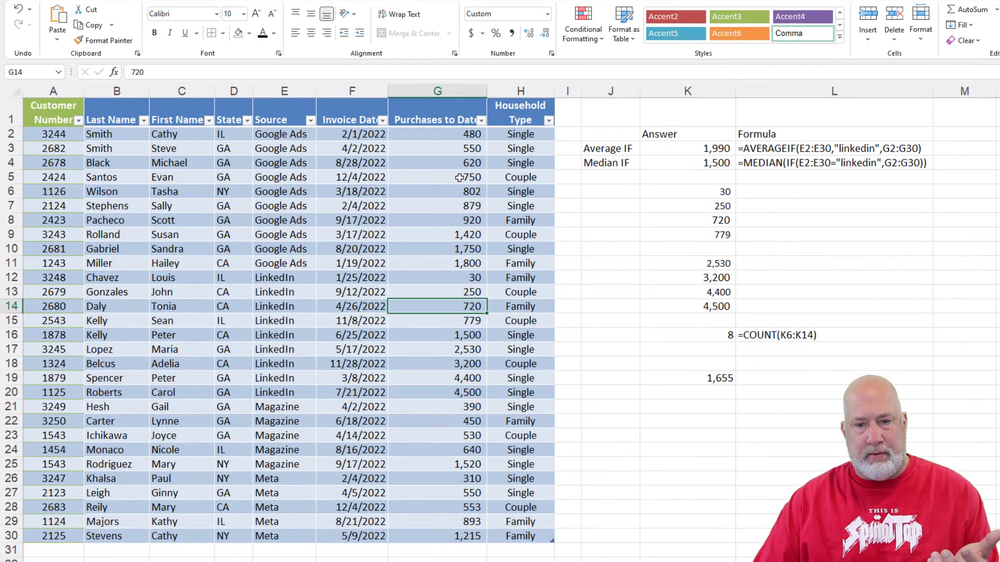
{"action": "left_click", "coordinate": [552, 228]}
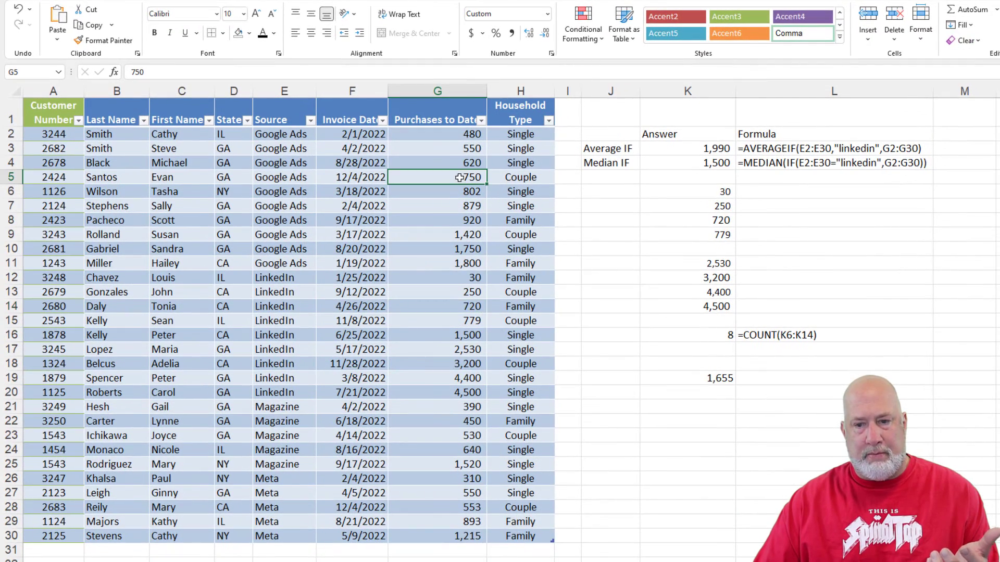
{"action": "left_click", "coordinate": [699, 149]}
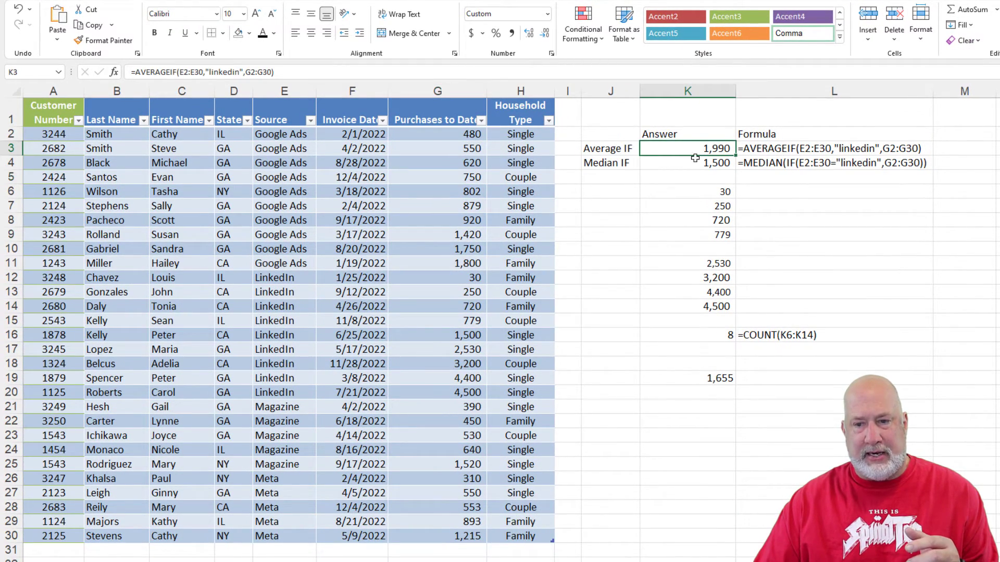
{"action": "left_click", "coordinate": [692, 164]}
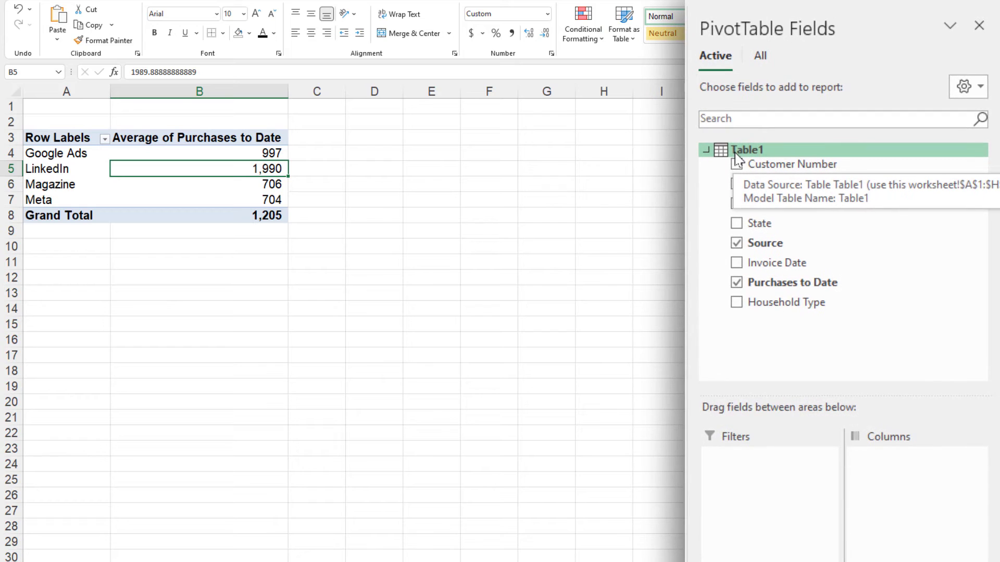
Step: Start a new measure on Table1 in the PivotTable field list and name it Median
{"action": "right_click", "coordinate": [736, 154]}
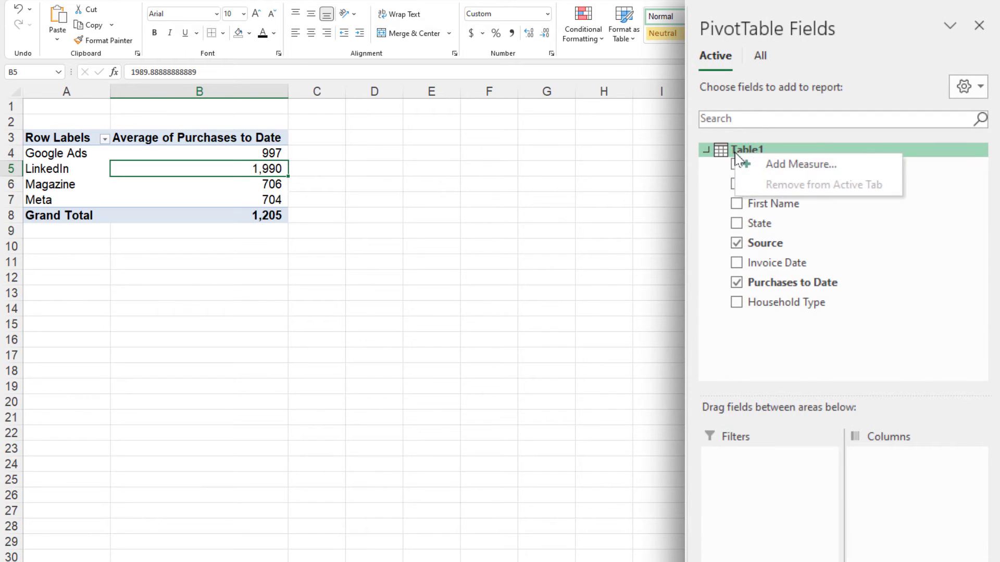
{"action": "left_click", "coordinate": [764, 166]}
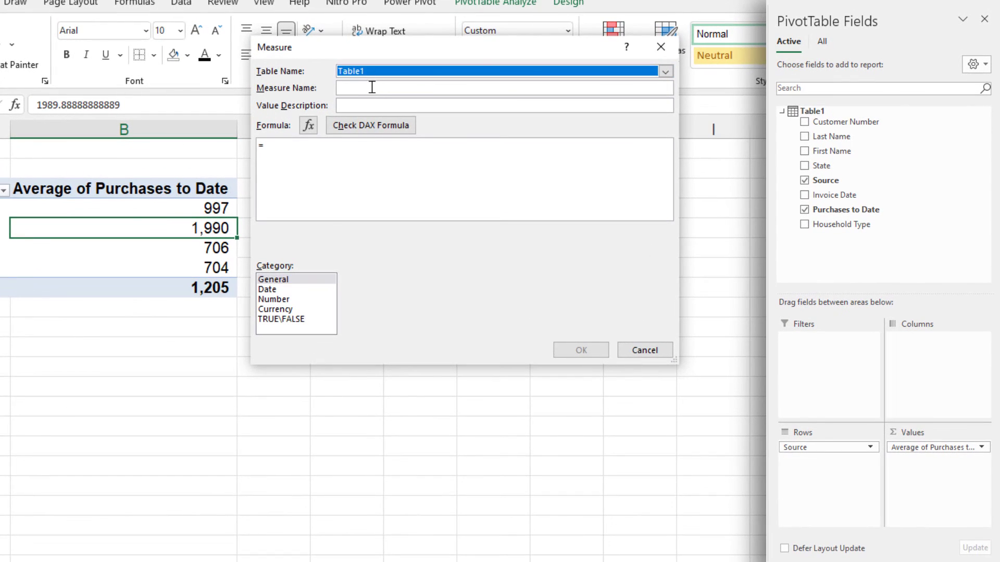
{"action": "left_click", "coordinate": [371, 90]}
{"action": "type", "text": "Median"}
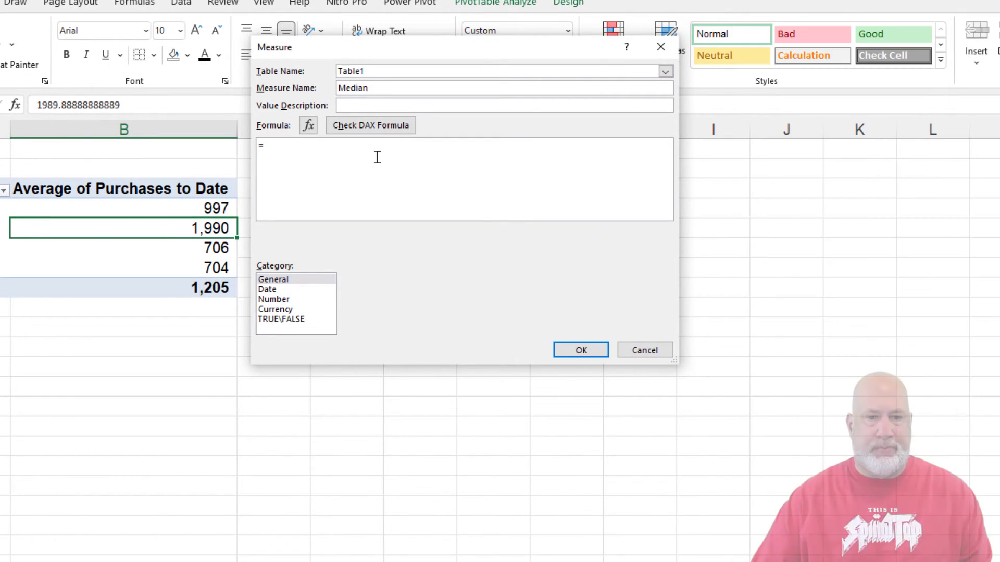
Step: Define the Median measure's formula as =MEDIAN([Purchases to Date])
{"action": "left_click", "coordinate": [304, 149]}
{"action": "type", "text": "meid"}
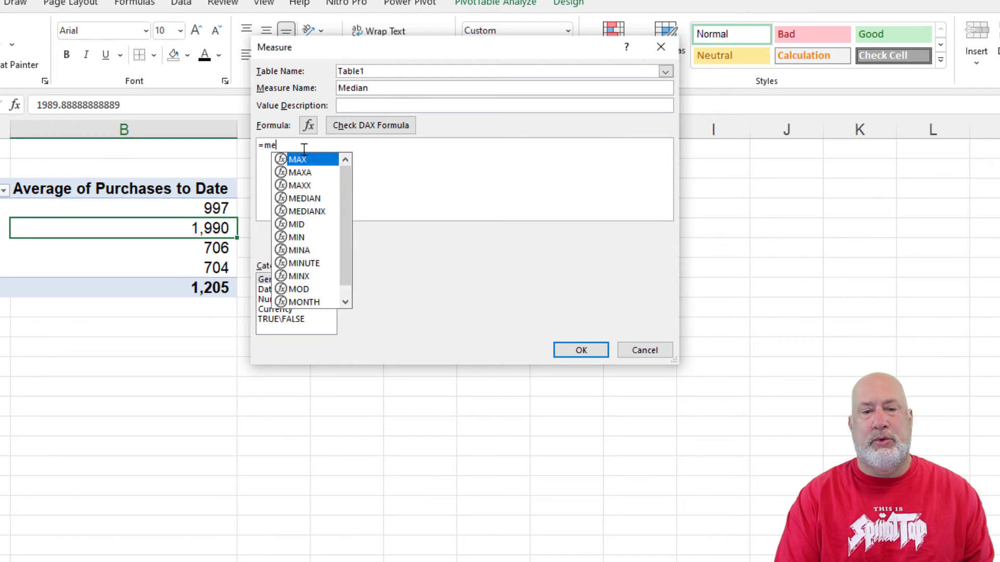
{"action": "key", "text": "BackSpace"}
{"action": "key", "text": "BackSpace"}
{"action": "type", "text": "dian"}
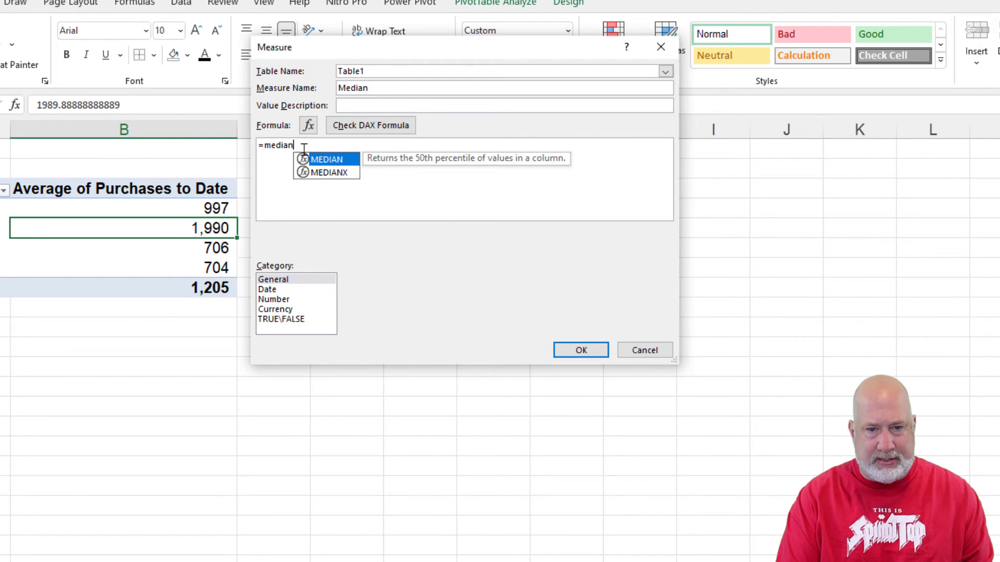
{"action": "key", "text": "Tab"}
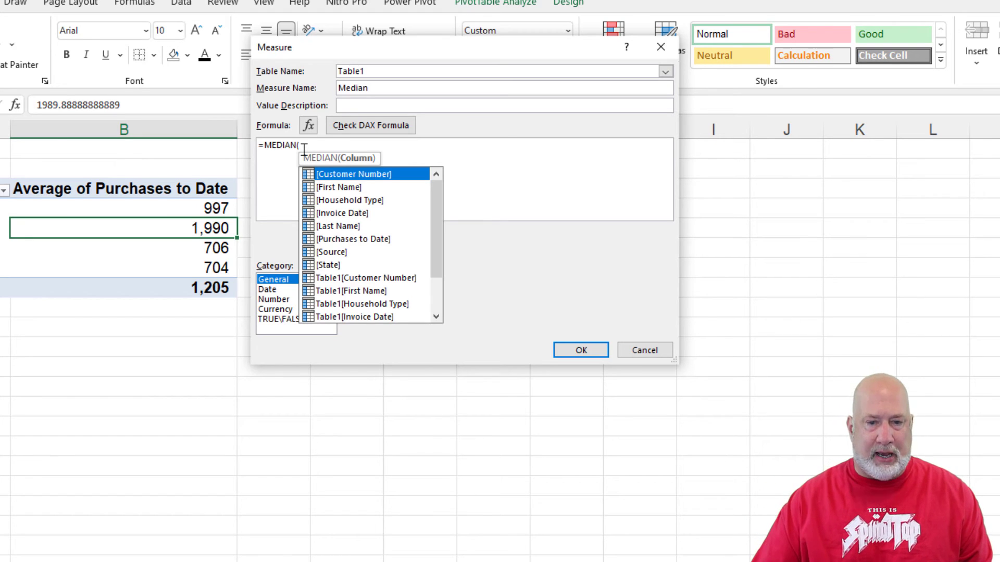
{"action": "left_click_drag", "start_coordinate": [436, 245], "coordinate": [433, 260]}
{"action": "double_click", "coordinate": [354, 214]}
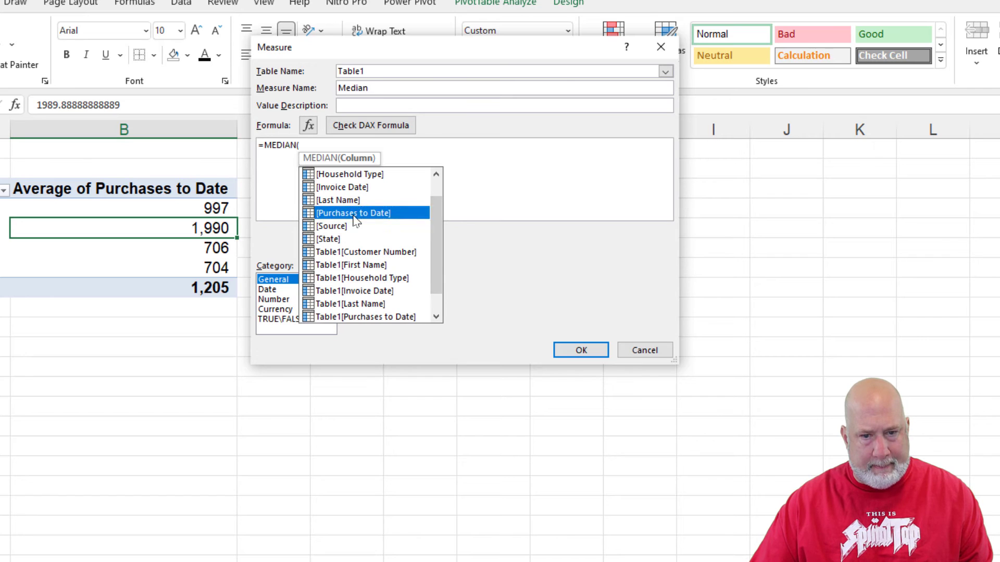
{"action": "type", "text": ")"}
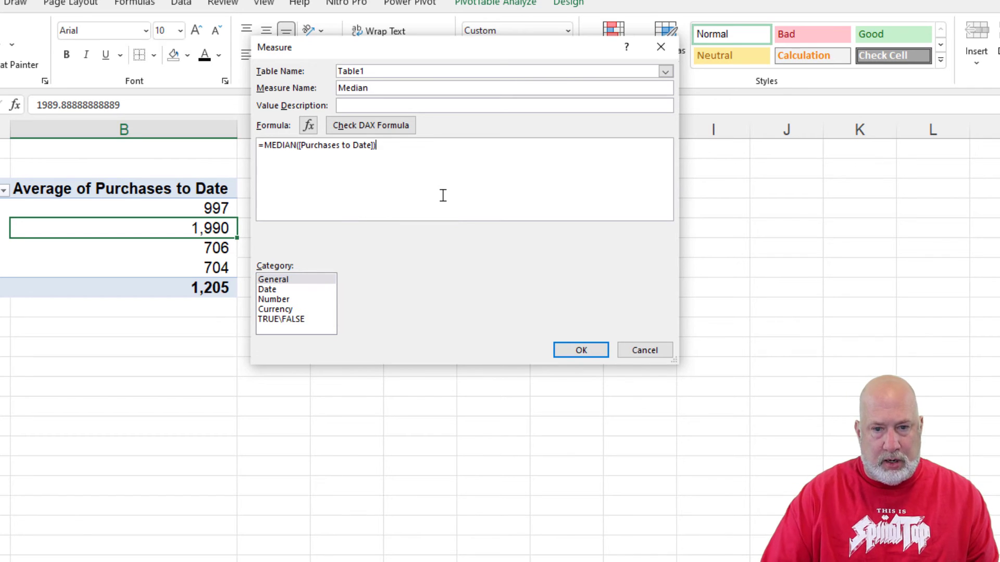
Step: Save the measure in Number format with a 1000 separator and add Median to the PivotTable values
{"action": "left_click", "coordinate": [290, 299]}
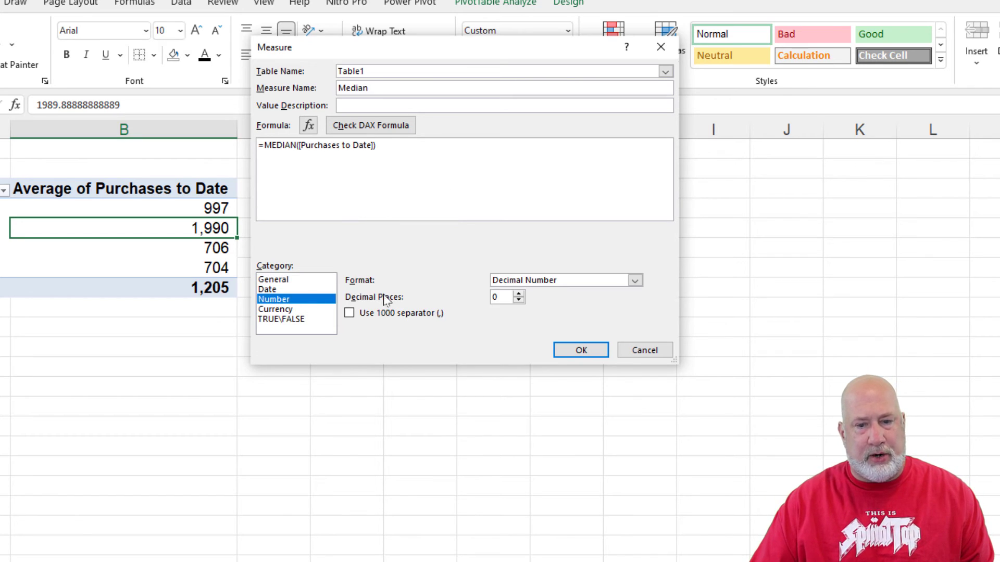
{"action": "left_click", "coordinate": [397, 314]}
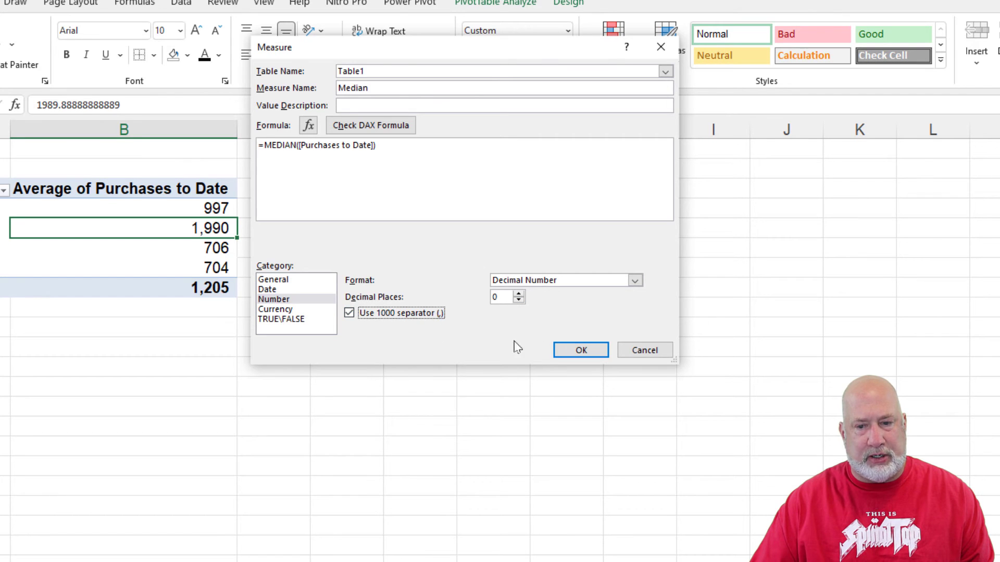
{"action": "left_click", "coordinate": [592, 351]}
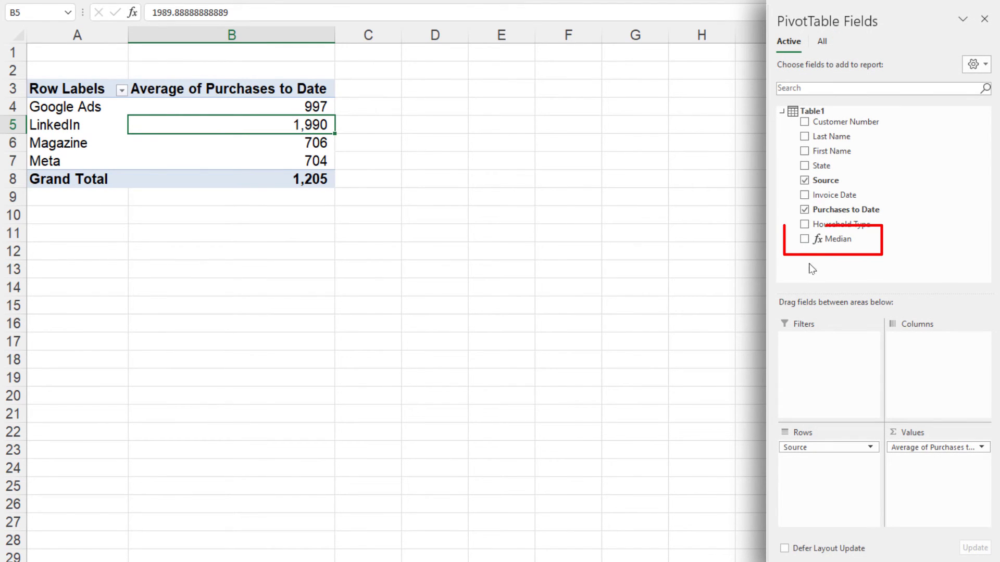
{"action": "left_click", "coordinate": [806, 240]}
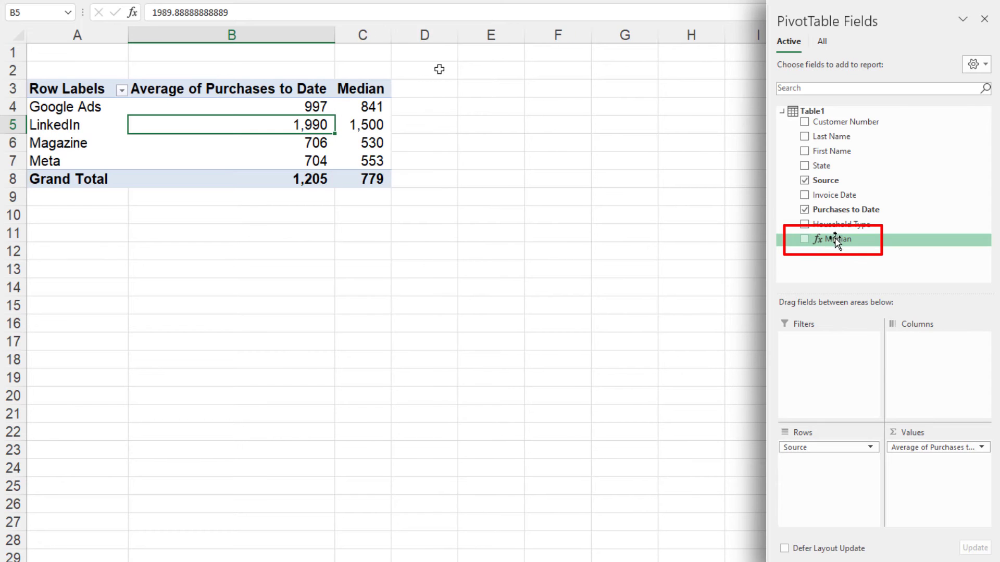
Step: Widen the PivotTable's Median column and select the LinkedIn median in C5
{"action": "left_click_drag", "start_coordinate": [391, 34], "coordinate": [422, 35]}
{"action": "left_click", "coordinate": [381, 125]}
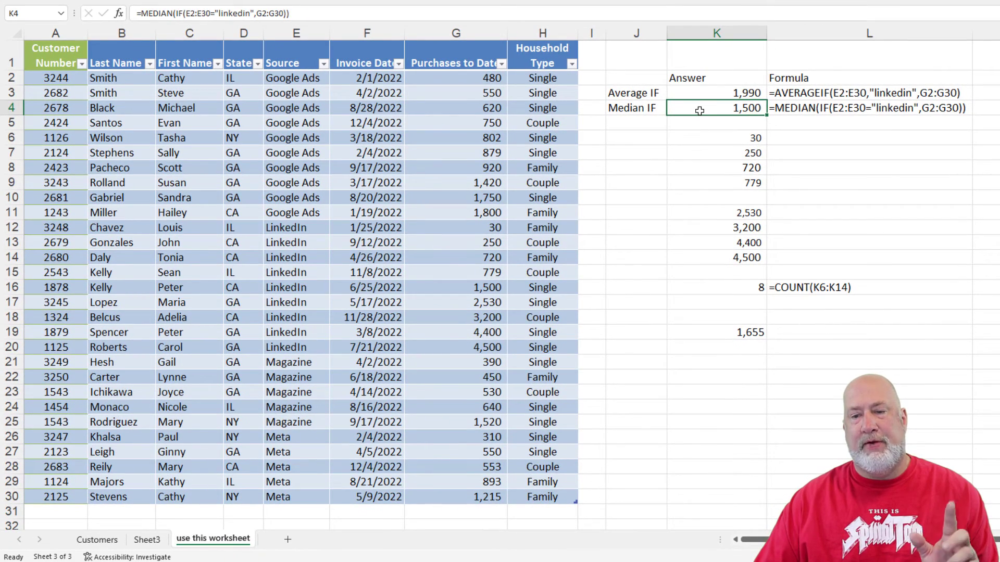
Step: Clear the LinkedIn purchase amount in G16 of the source table and select K9:K11 to check the average of the two middle values
{"action": "left_click", "coordinate": [522, 192]}
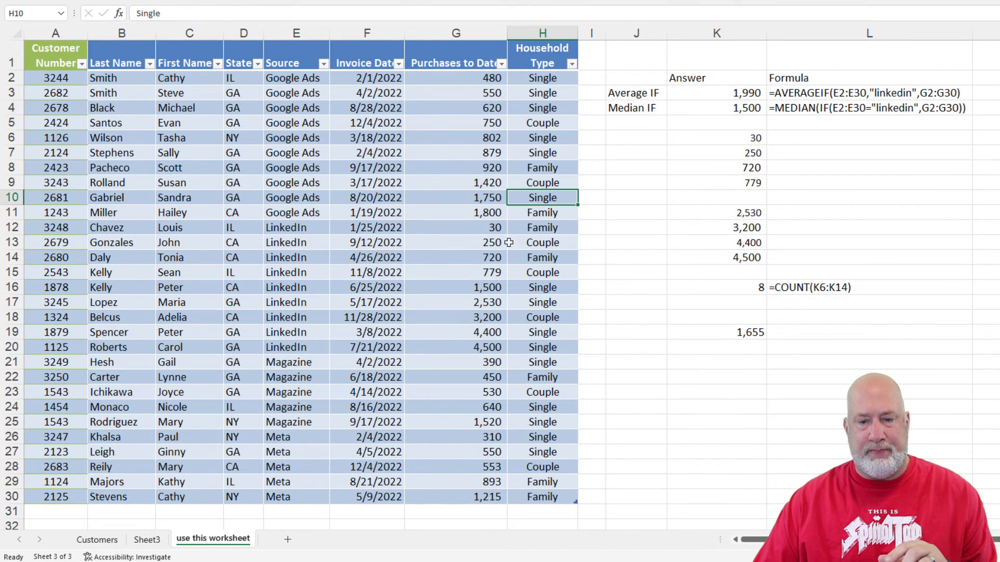
{"action": "left_click", "coordinate": [482, 302]}
{"action": "left_click", "coordinate": [462, 288]}
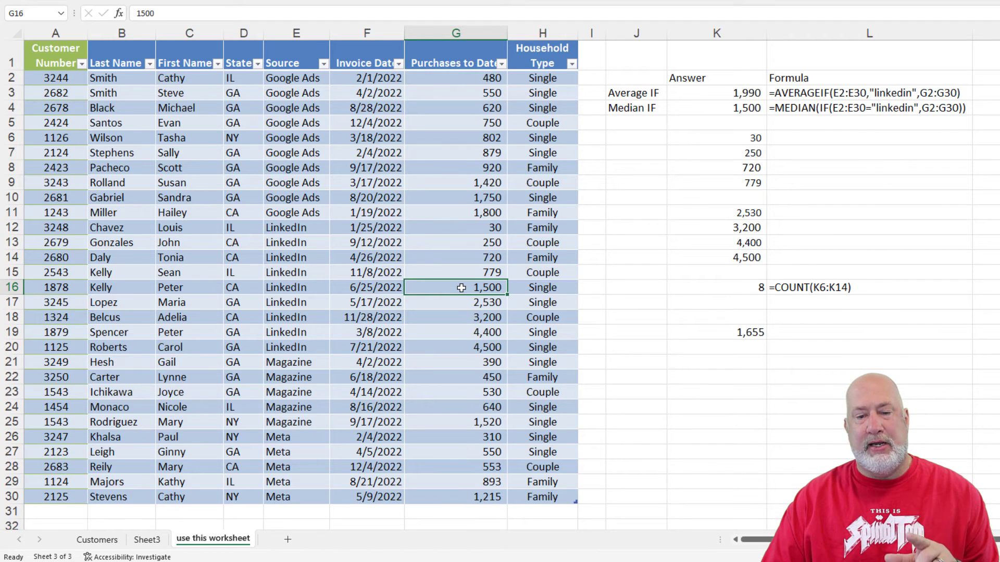
{"action": "key", "text": "Delete"}
{"action": "key", "text": "Down"}
{"action": "key", "text": "Up"}
{"action": "key", "text": "Up"}
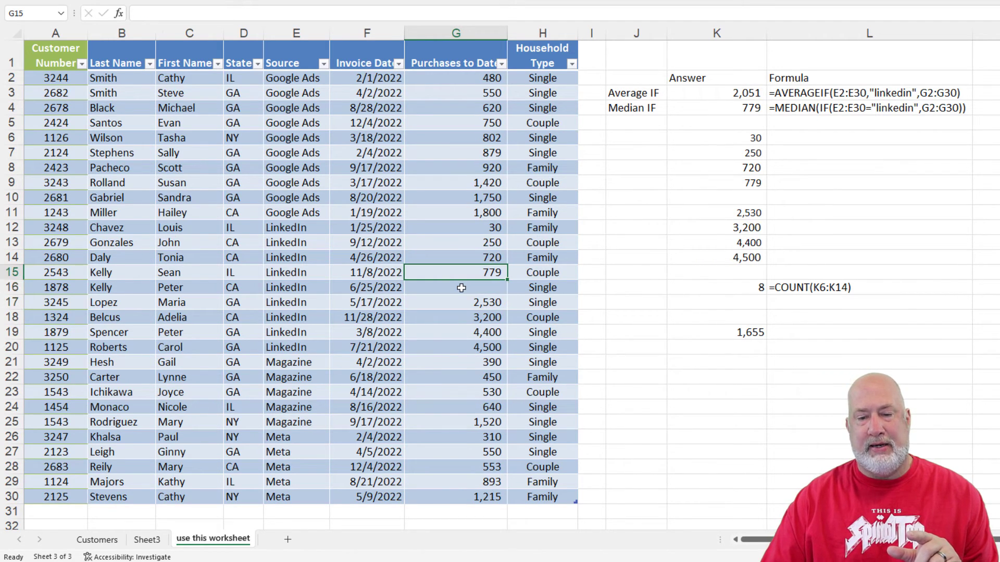
{"action": "left_click_drag", "start_coordinate": [733, 188], "coordinate": [736, 212]}
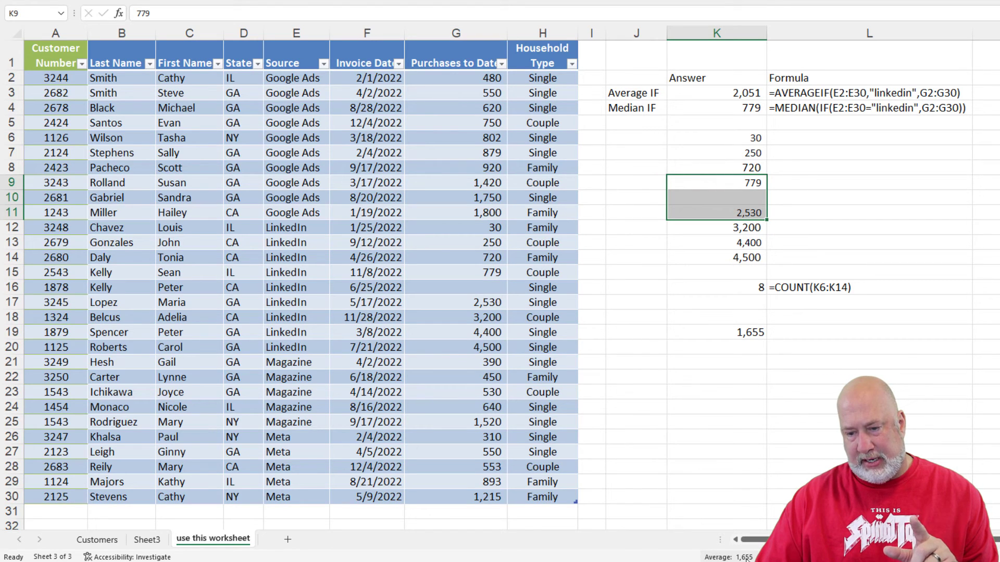
Step: Refresh the PivotTable on Sheet3 with the changed source data and widen its Median column
{"action": "left_click", "coordinate": [154, 540]}
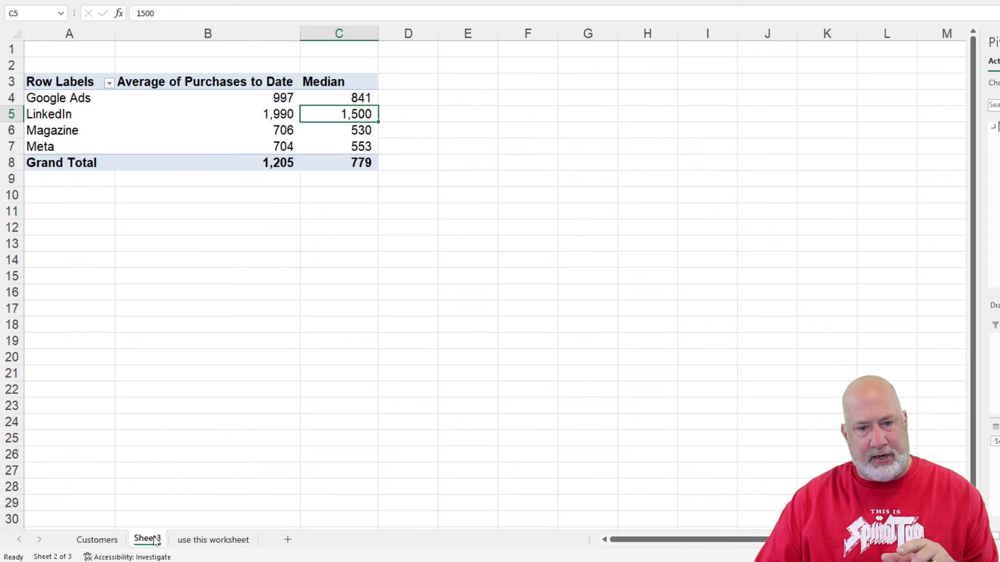
{"action": "right_click", "coordinate": [334, 115]}
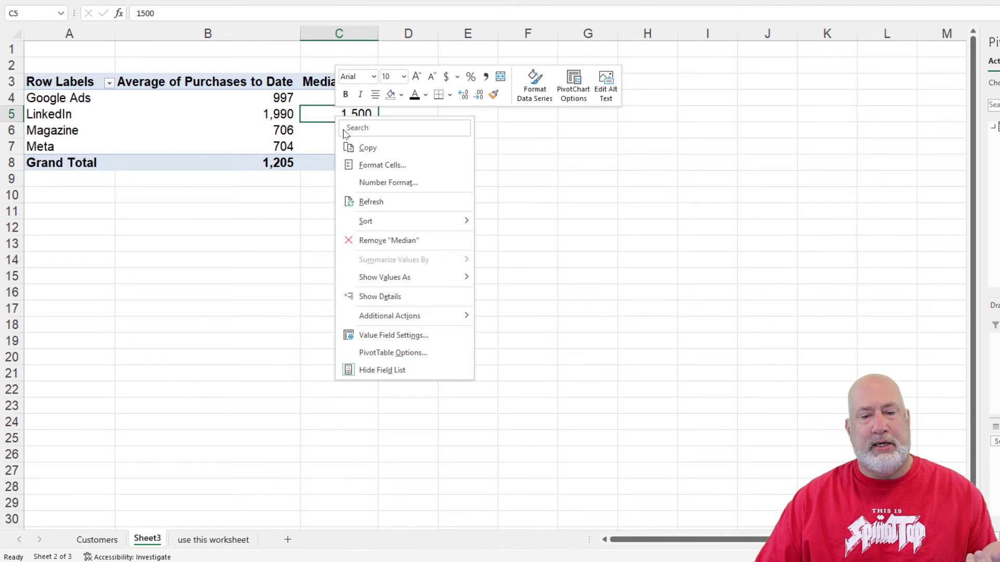
{"action": "left_click", "coordinate": [405, 205]}
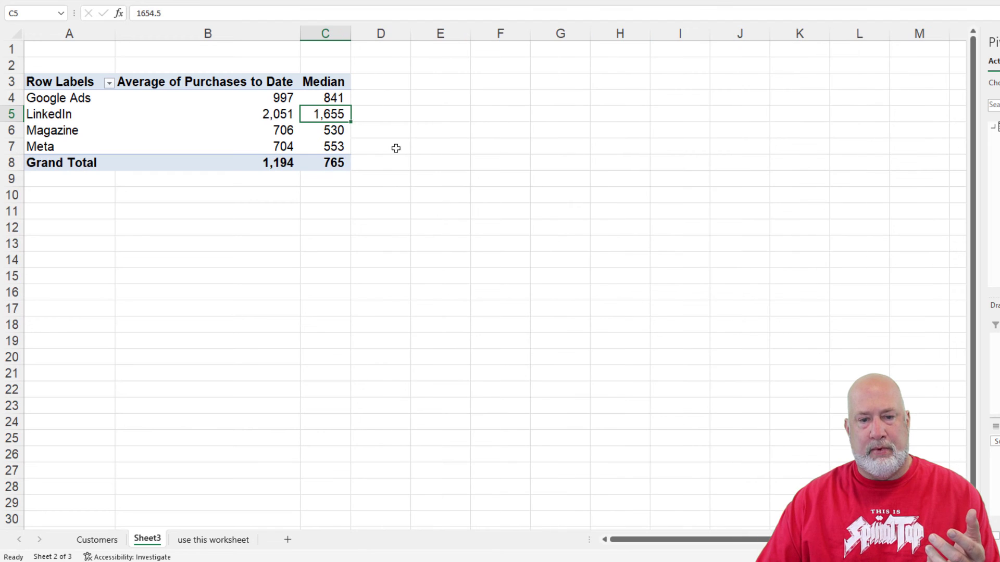
{"action": "left_click_drag", "start_coordinate": [352, 33], "coordinate": [369, 35]}
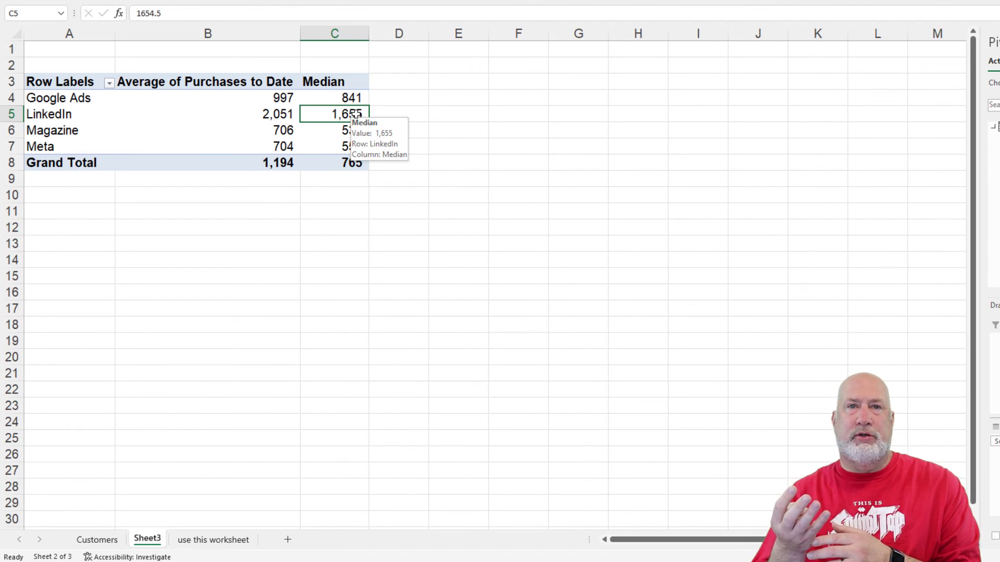
Step: Compare the Average IF and Median IF results in K3 and K4 with the refreshed PivotTable's LinkedIn average and median
{"action": "left_click", "coordinate": [233, 540]}
{"action": "left_click", "coordinate": [697, 93]}
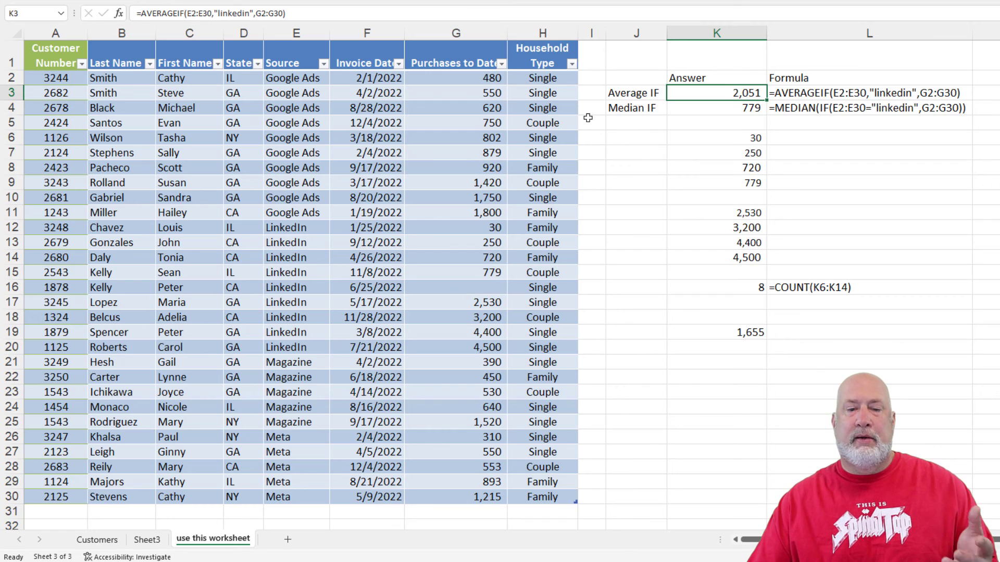
{"action": "left_click", "coordinate": [147, 540]}
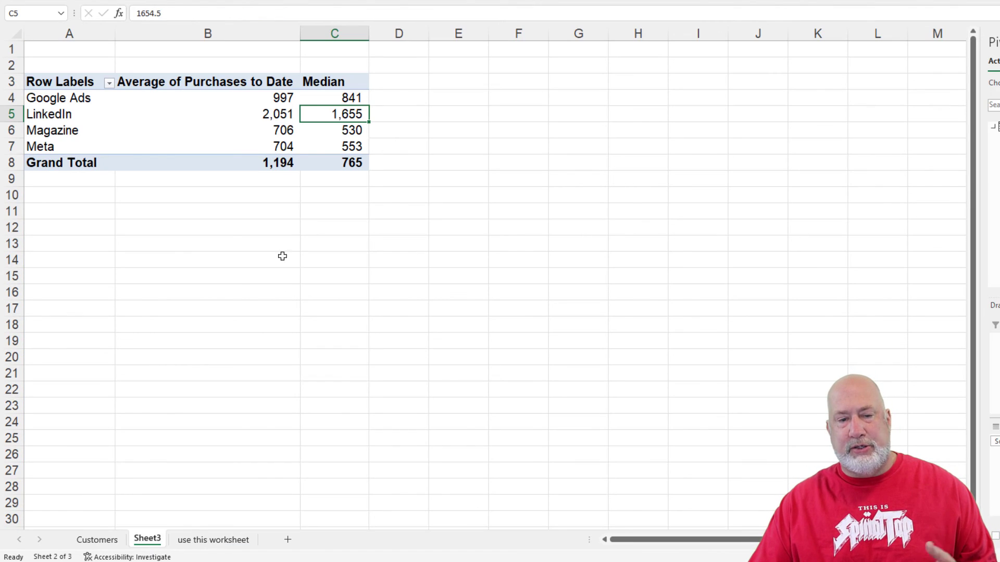
{"action": "left_click", "coordinate": [229, 541]}
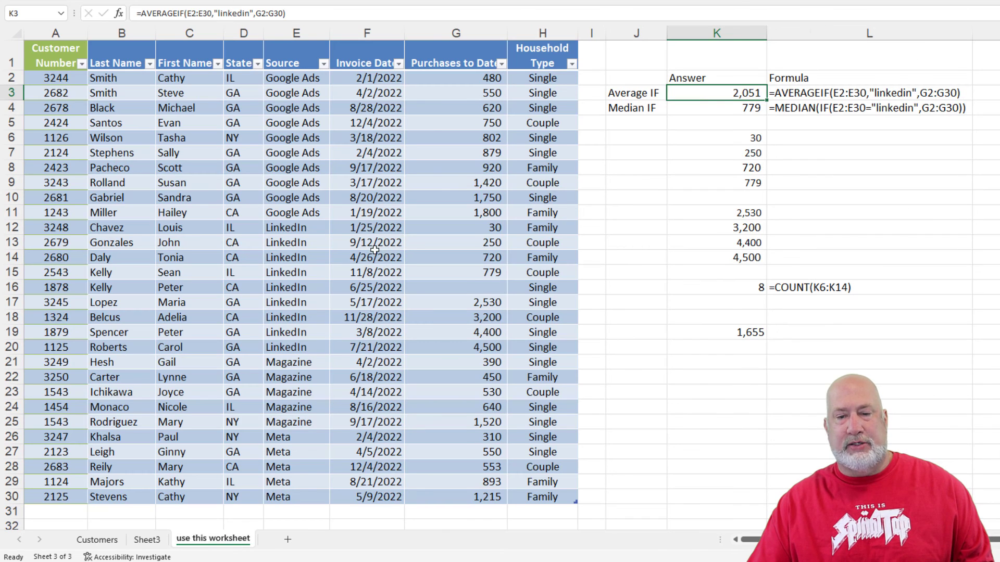